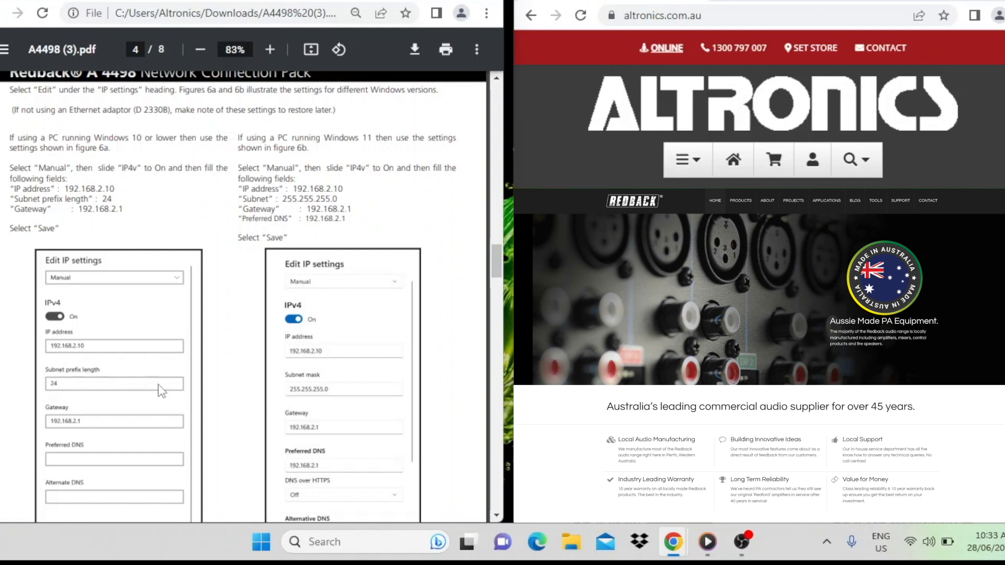
Step: Open the Ethernet page in the Windows network and internet settings
scroll(250, 323, down, 2)
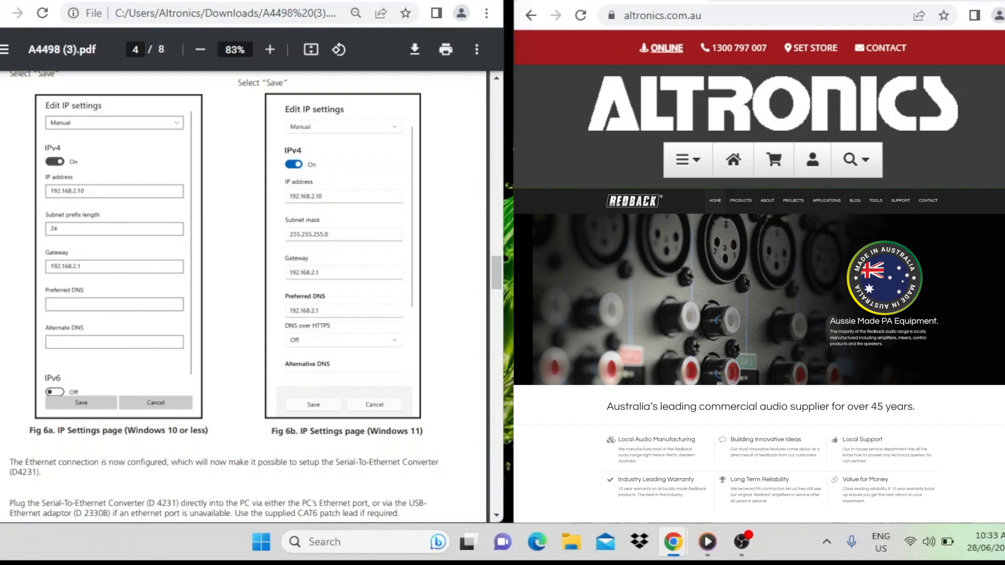
right_click(911, 547)
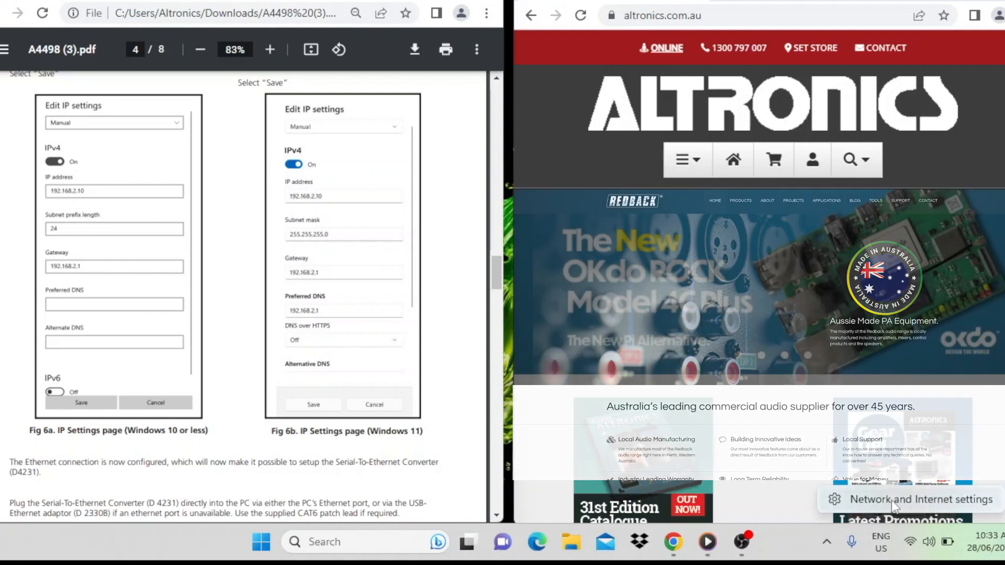
click(892, 501)
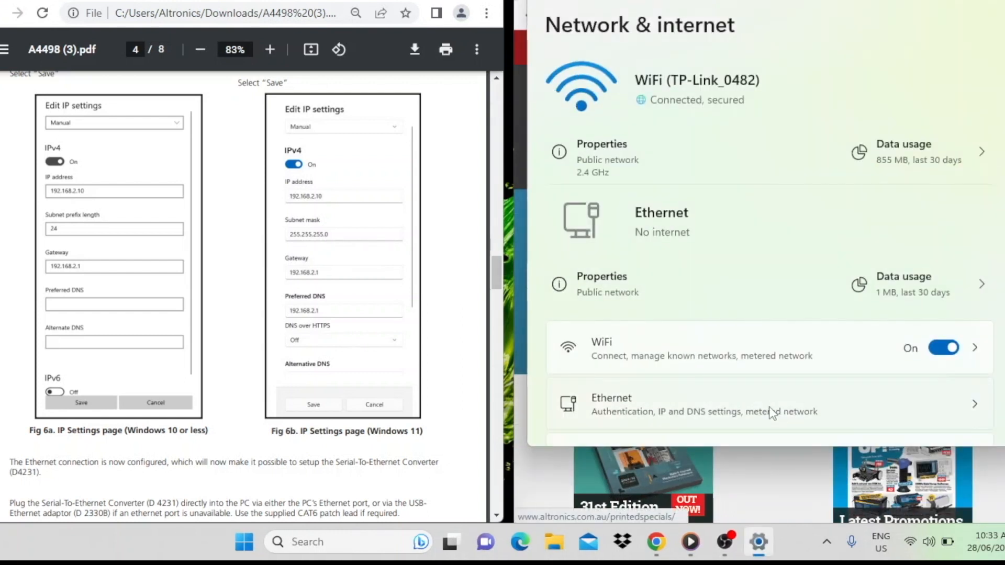
scroll(718, 293, down, 2)
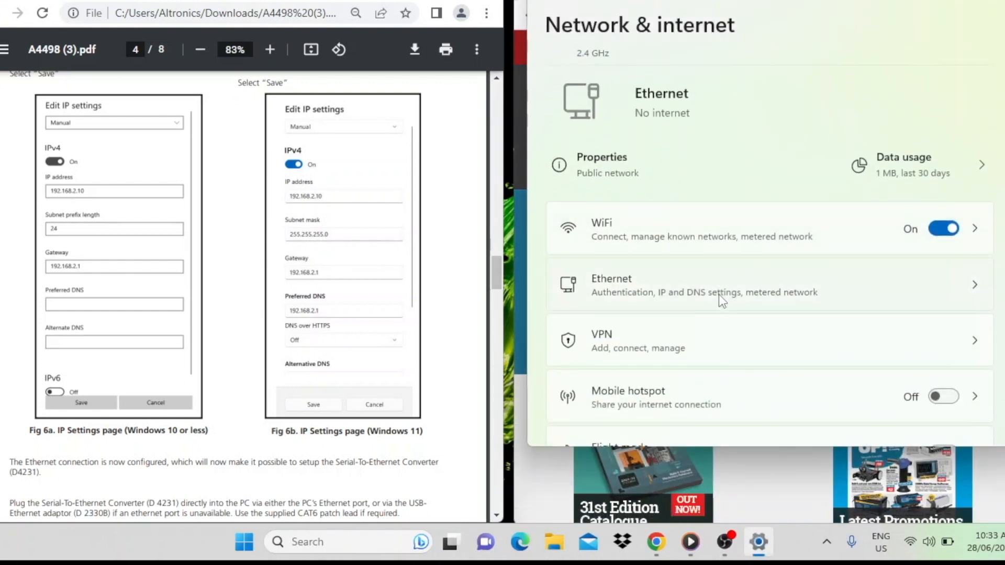
click(652, 287)
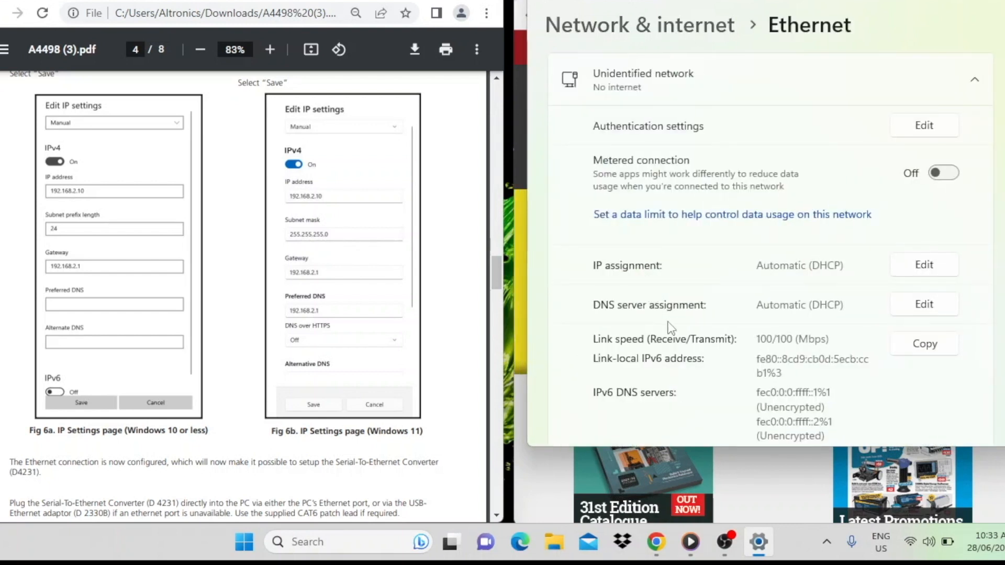
Step: Switch the Ethernet IP assignment to Manual and turn IPv4 on
scroll(705, 302, down, 1)
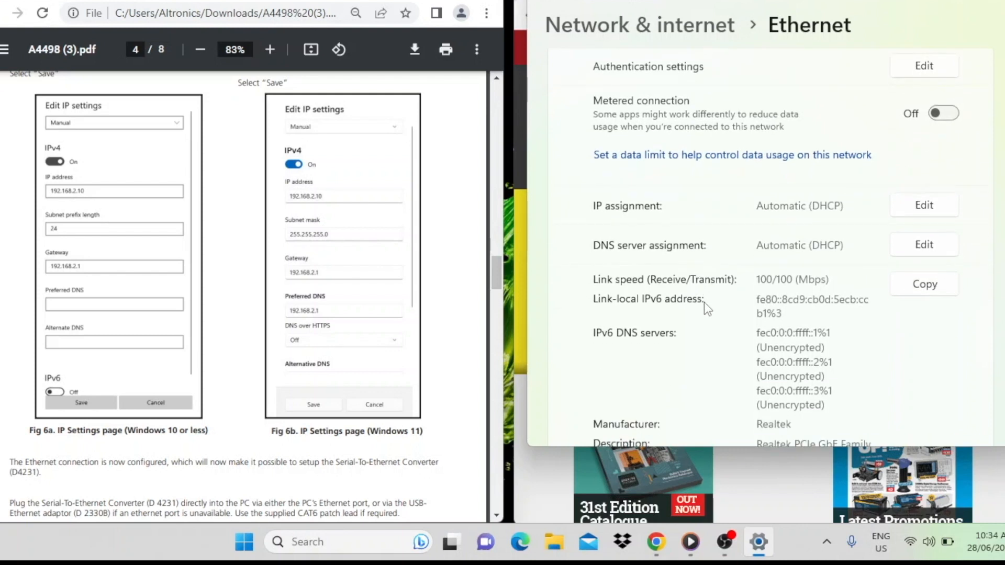
scroll(705, 303, down, 2)
scroll(705, 303, up, 3)
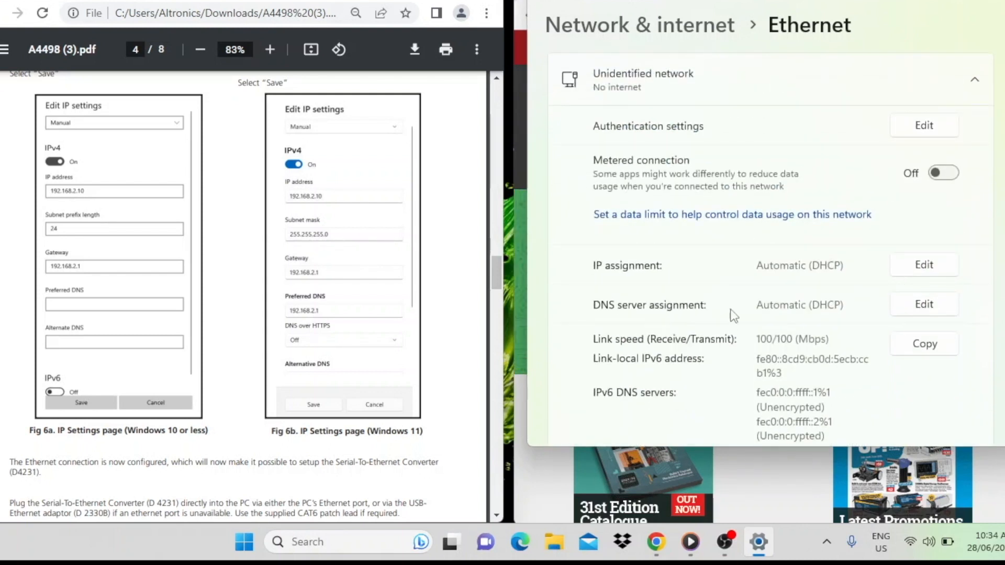
click(928, 267)
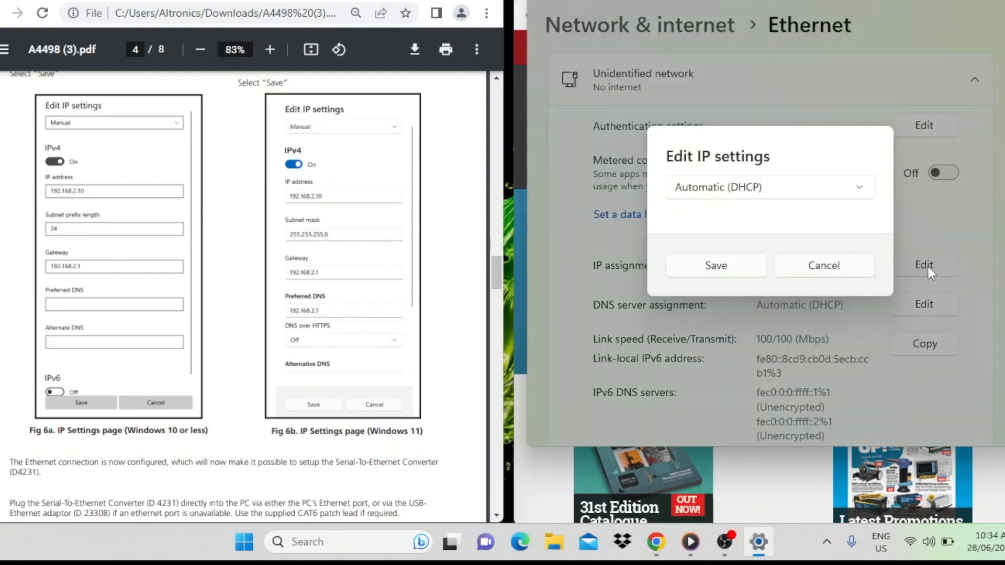
click(859, 190)
click(790, 223)
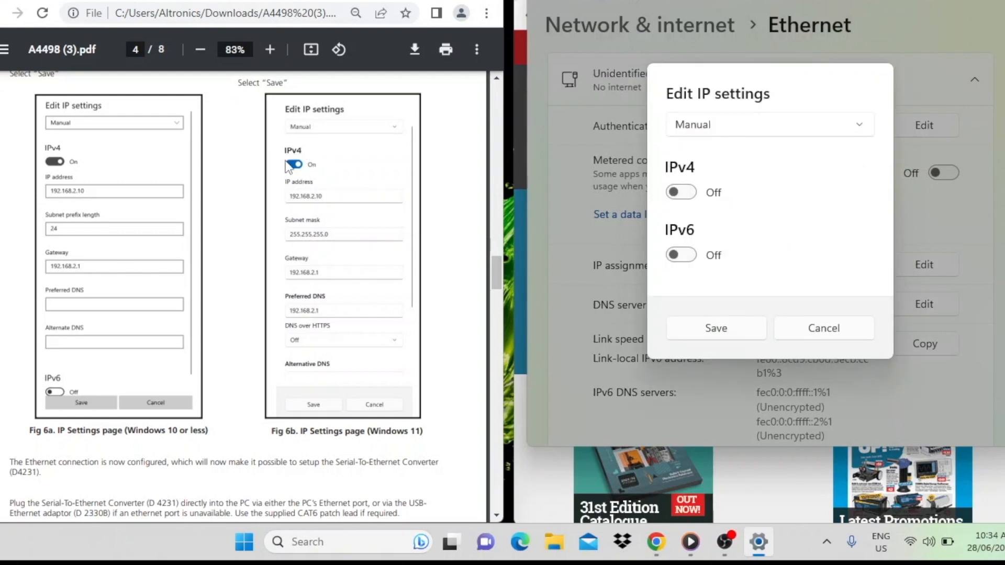
click(687, 194)
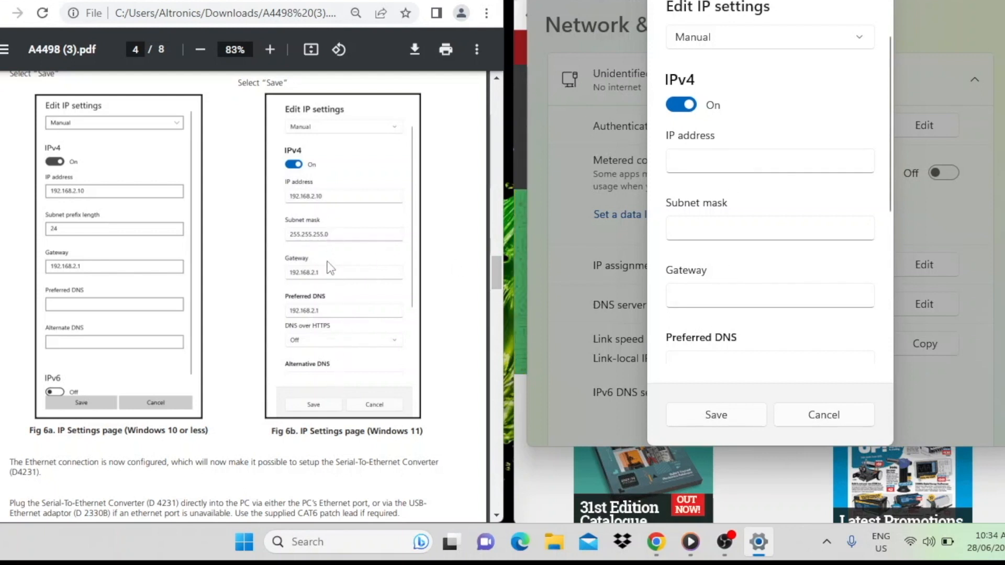
Step: Set the IPv4 address to 192.168.2.10, the subnet mask to 255.255.255.0 and the gateway to 192.168.2.1
click(688, 162)
text(192.168.2.10)
click(682, 228)
text(255.255.255.0)
click(700, 295)
text(192.168.2.1)
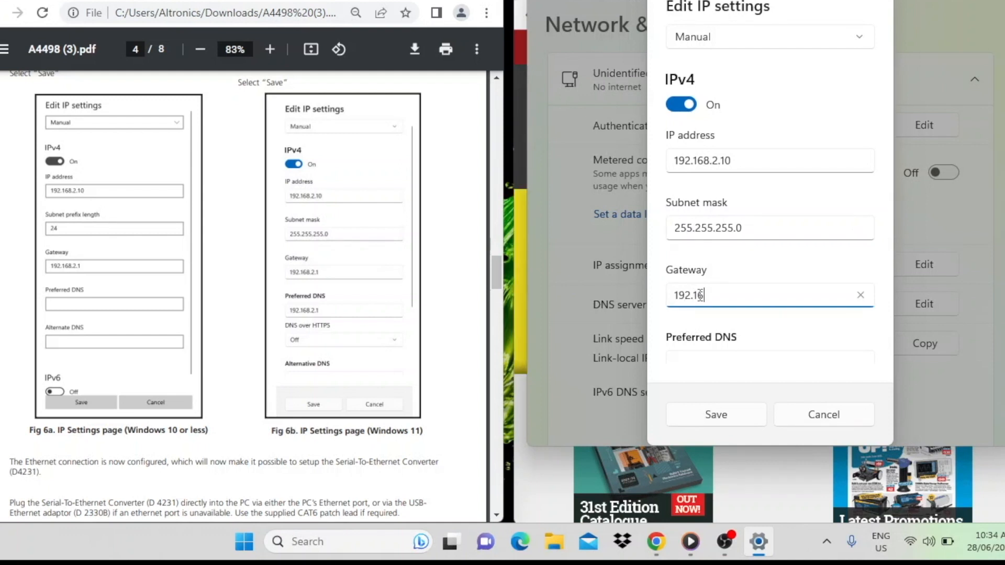
Step: Copy the gateway address 192.168.2.1 into Preferred DNS, then save the IP settings and close the settings window
key(ctrl+a)
key(ctrl+c)
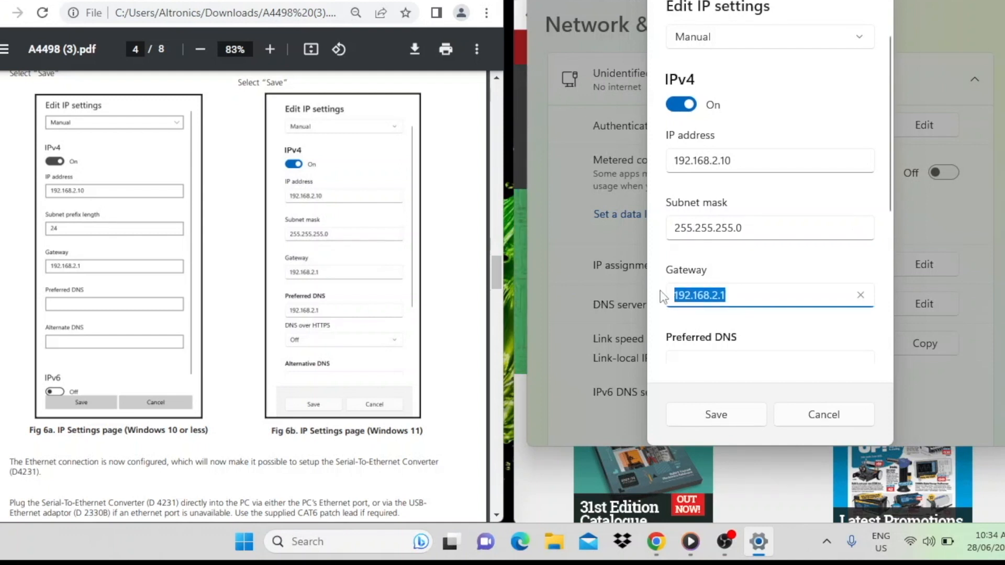
key(Tab)
key(ctrl+v)
scroll(743, 314, down, 1)
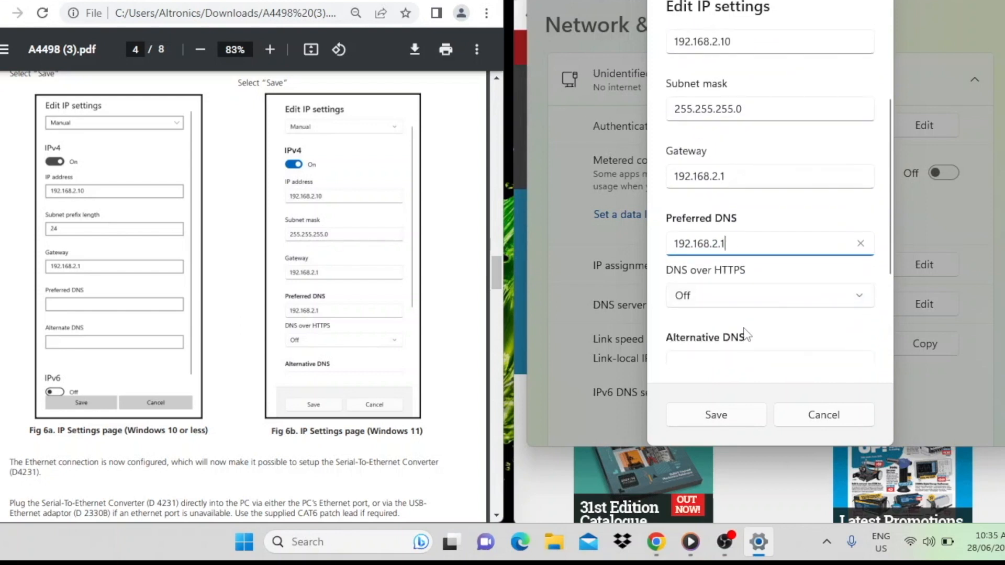
scroll(742, 337, up, 2)
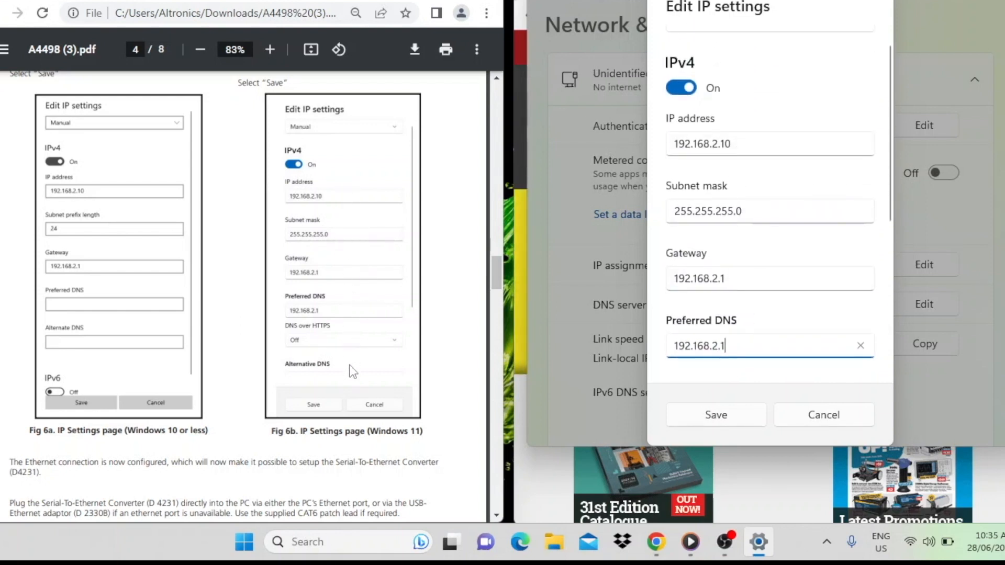
scroll(751, 285, down, 1)
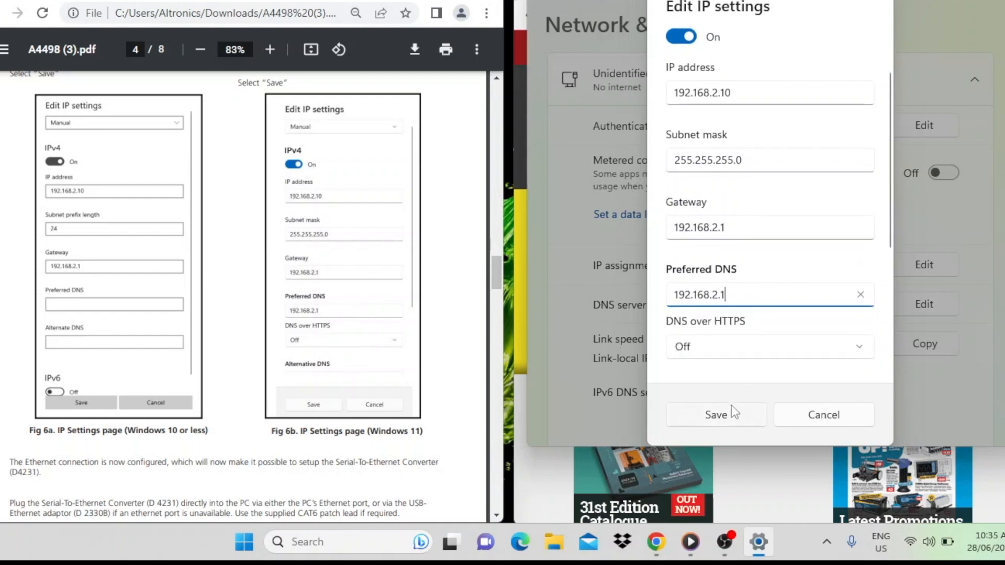
click(718, 417)
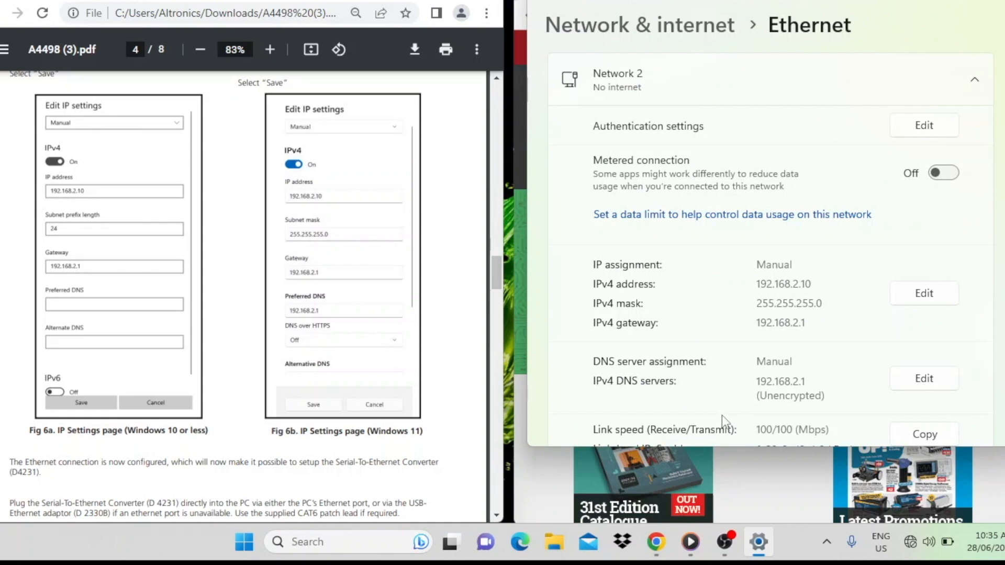
click(998, 6)
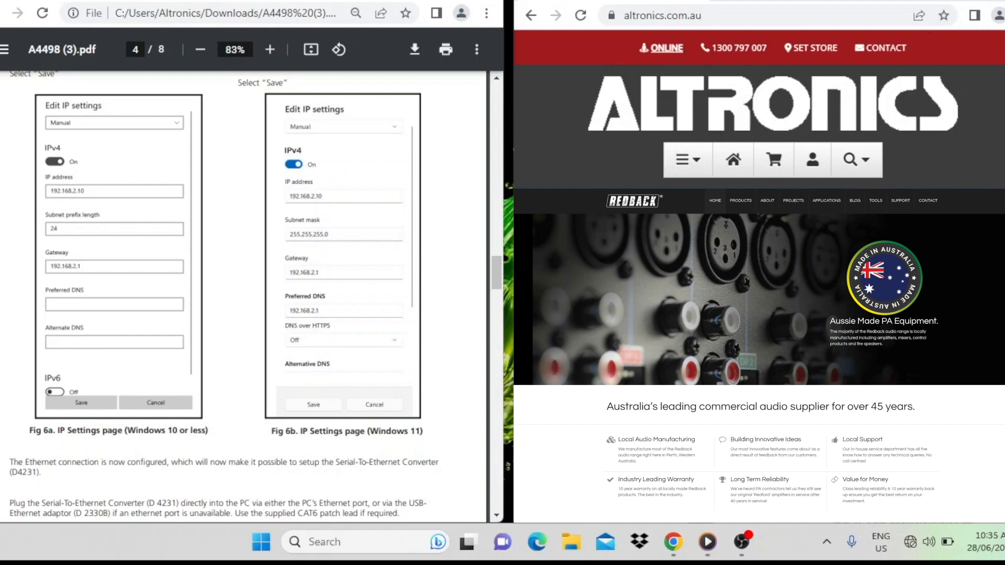
Step: Follow the manual to the user log-in section and load the converter's login page at 192.168.2.1 in the browser
scroll(376, 323, down, 9)
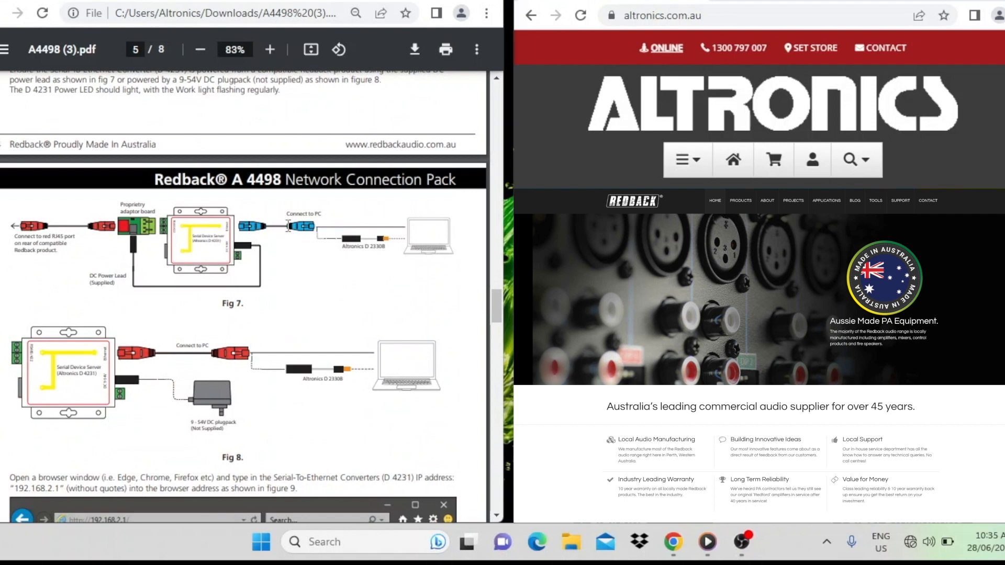
scroll(303, 291, down, 4)
scroll(303, 289, down, 3)
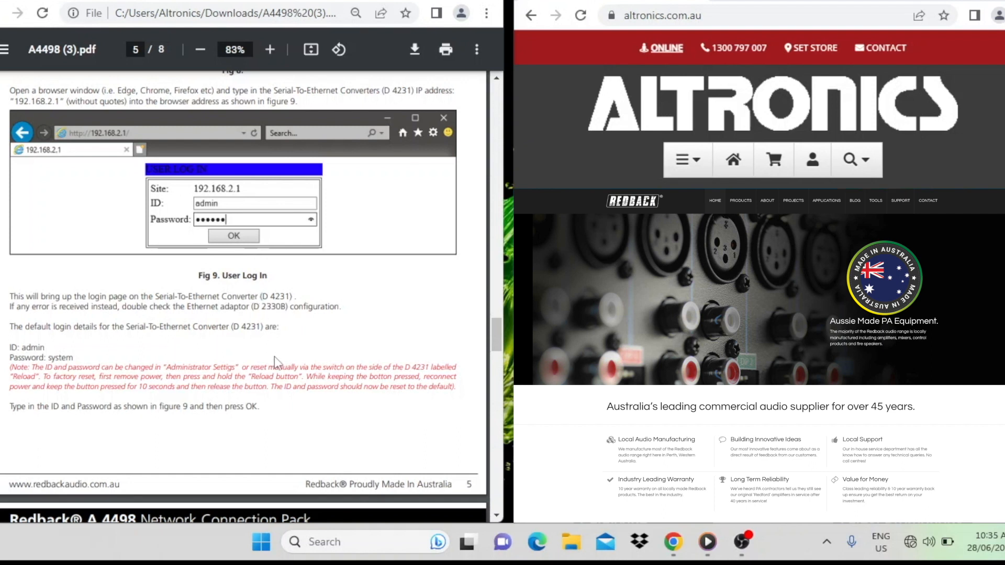
click(720, 17)
text(192.168.2.1)
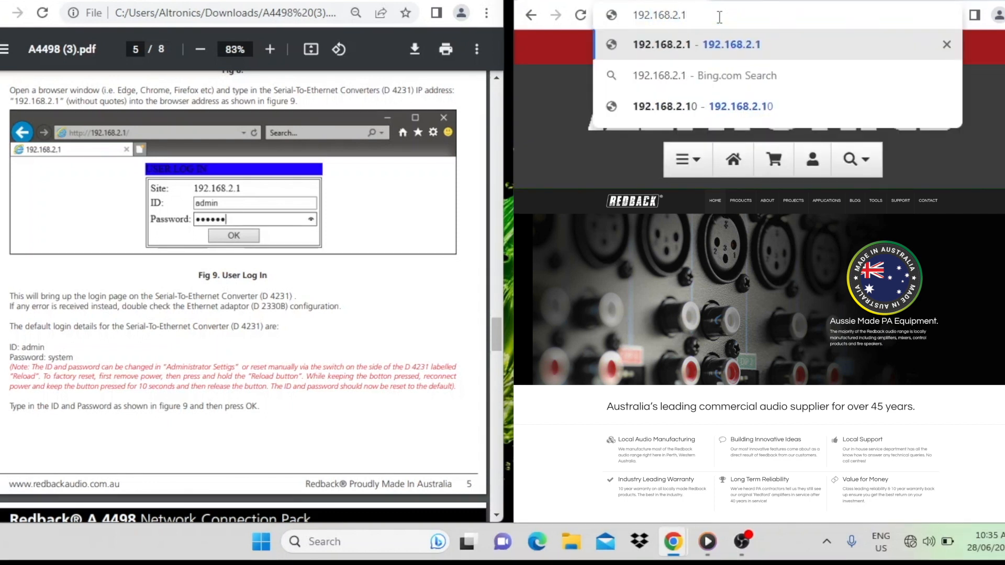
key(Return)
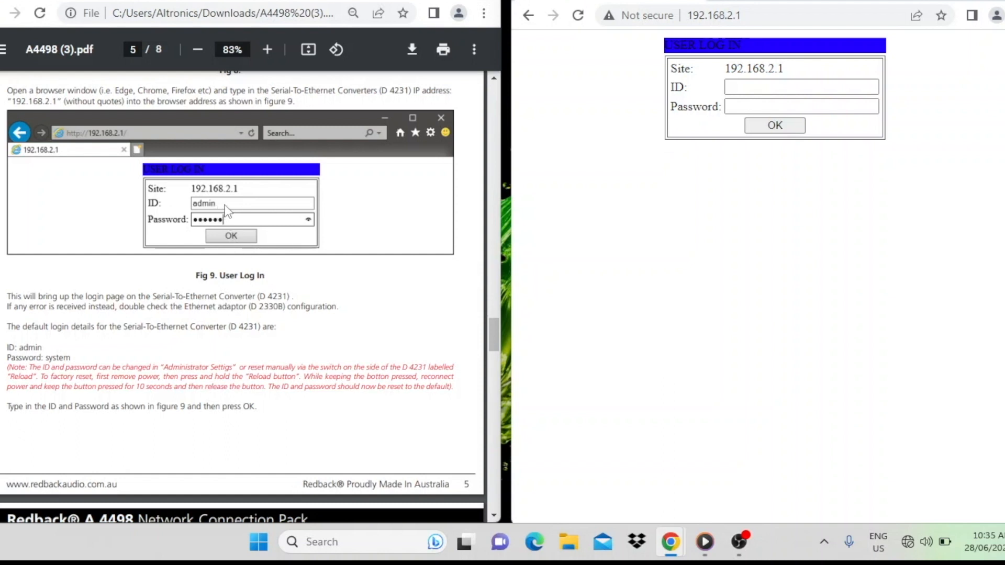
Step: Log in to the Serial-To-Ethernet Converter with the ID admin and the default password from the manual
click(739, 88)
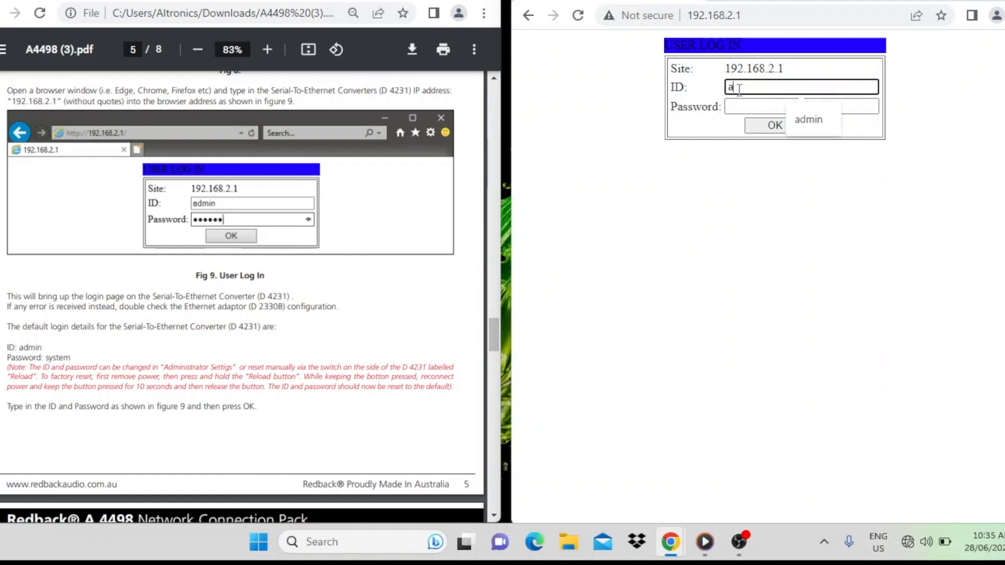
text(admin)
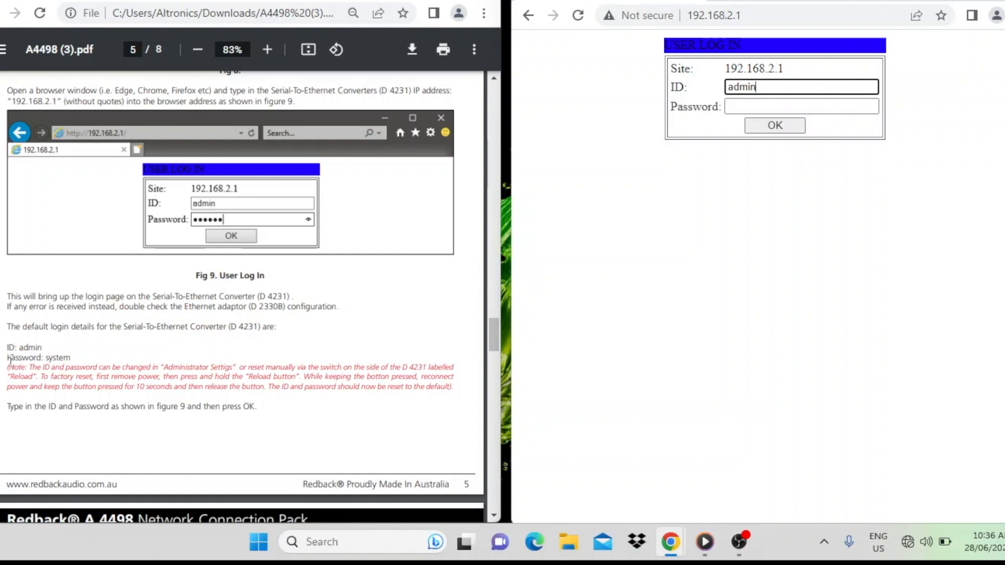
click(743, 108)
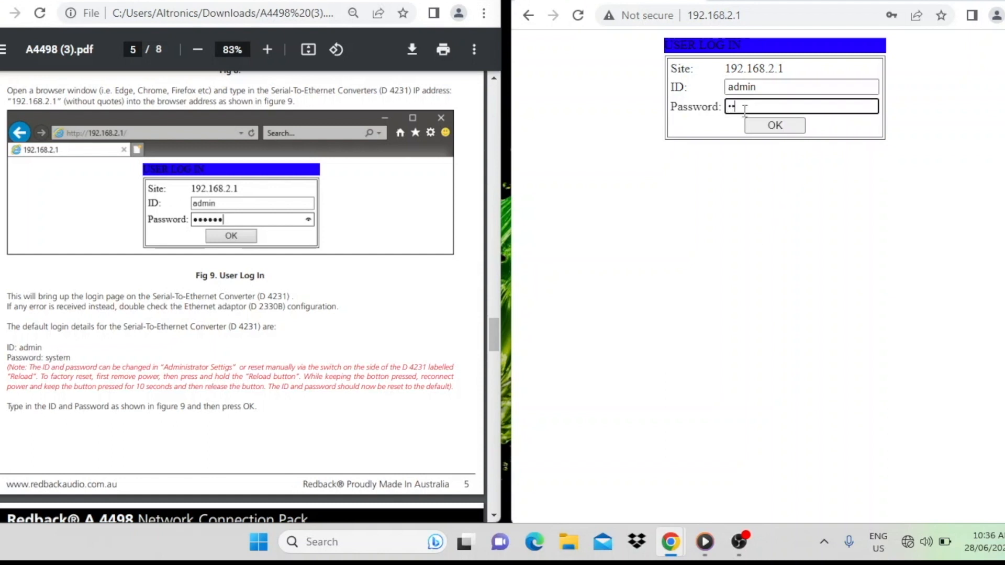
text(system)
click(774, 125)
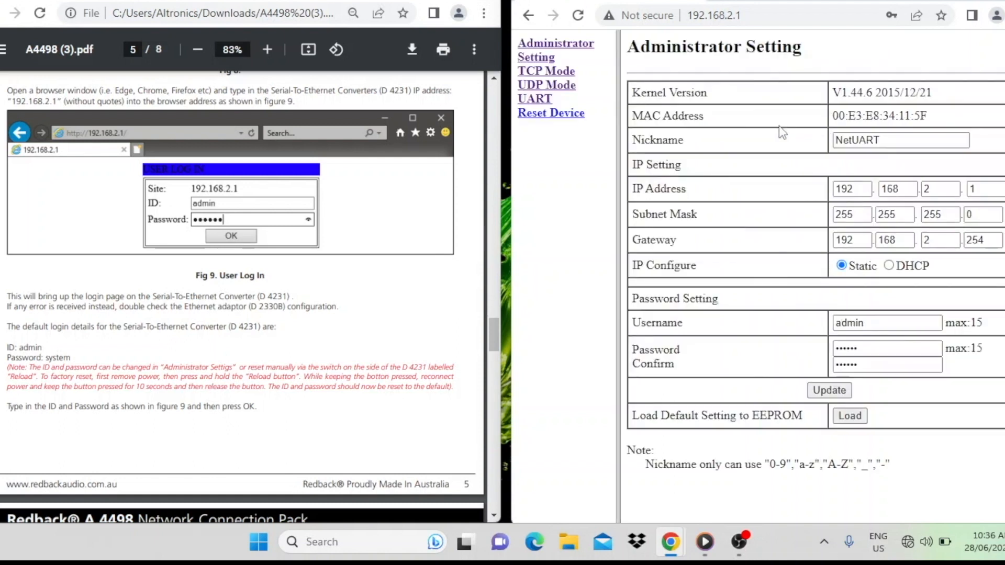
Step: Bring up the manual's UART Settings section and open the converter's UART page beside it
scroll(387, 244, down, 4)
scroll(388, 240, down, 4)
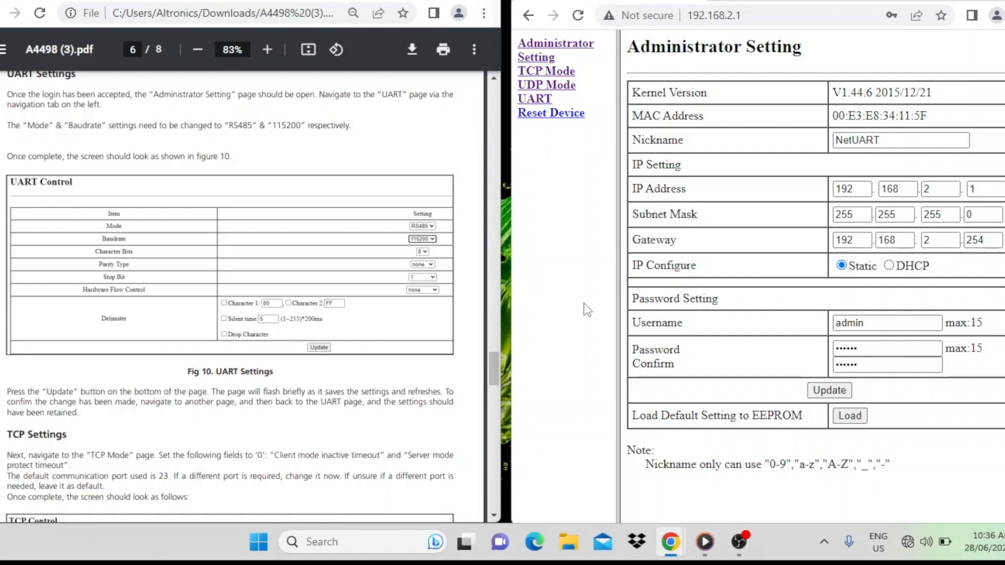
click(540, 103)
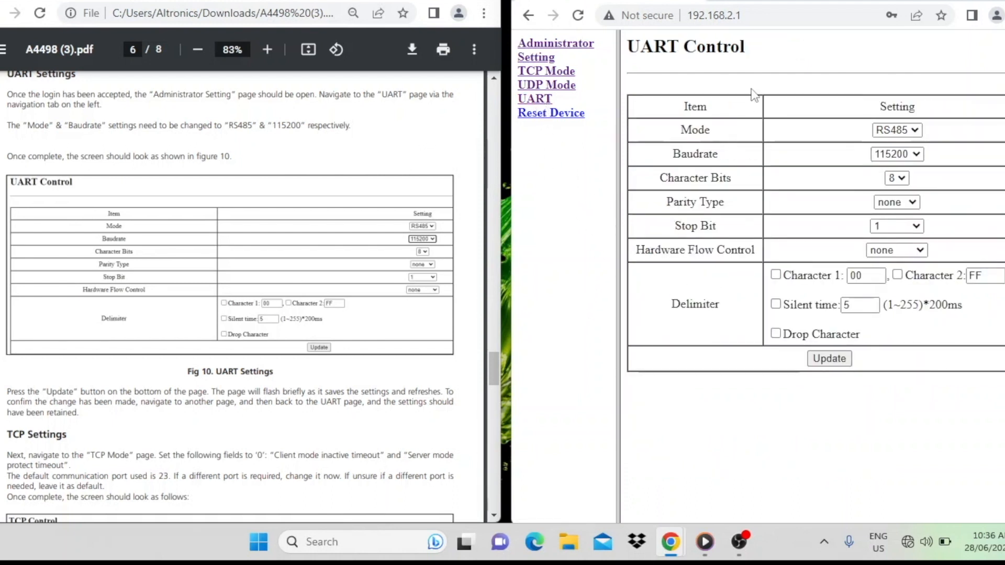
drag(806, 2, 781, 3)
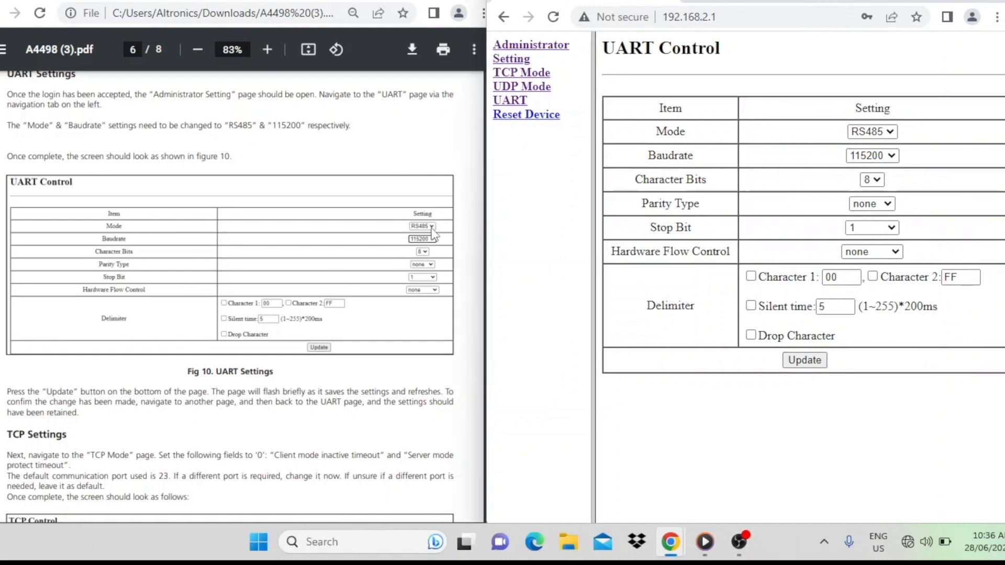
Step: Select RS485 as the UART mode and 115200 as the baudrate, then update the UART settings
click(892, 134)
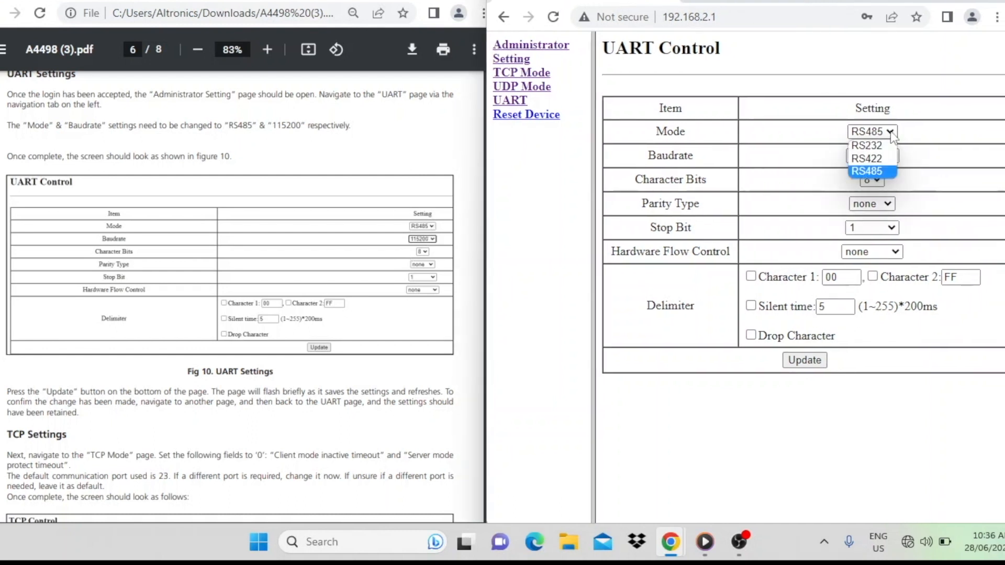
click(879, 172)
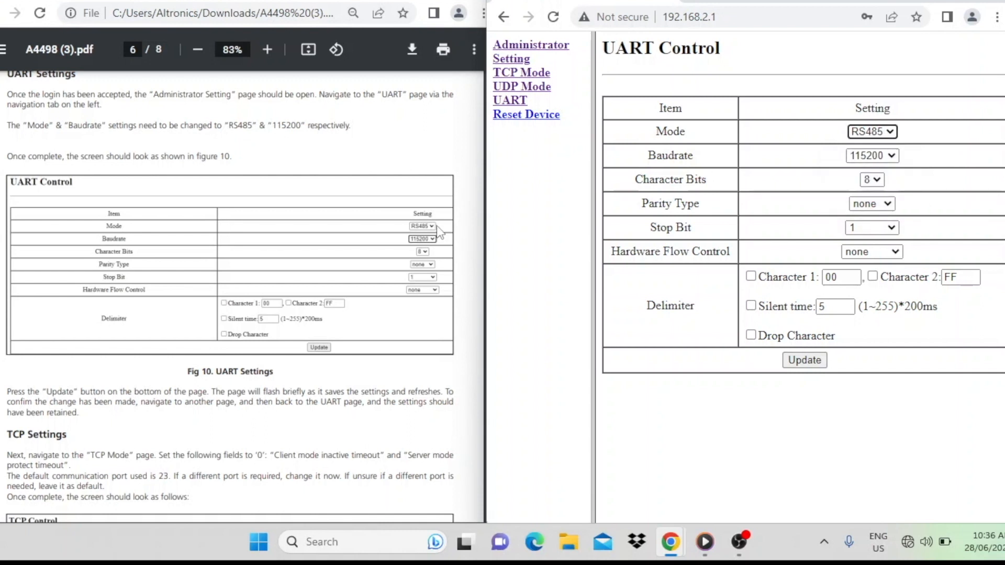
click(895, 156)
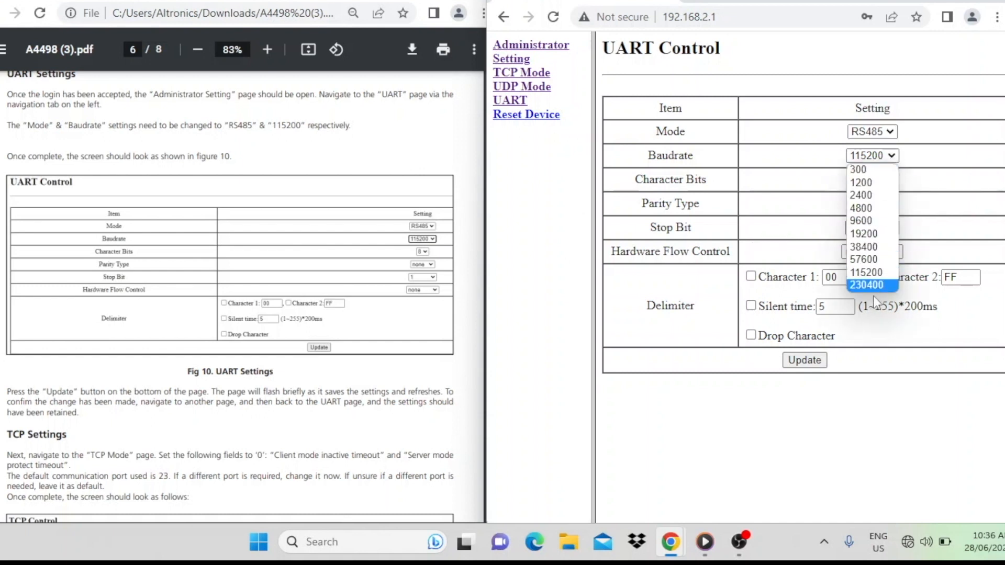
click(884, 272)
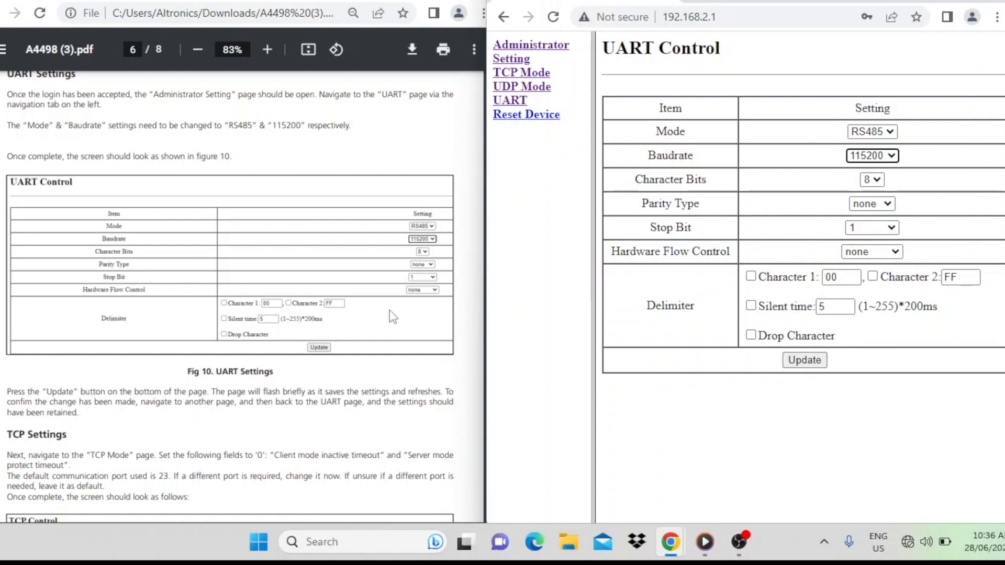
click(643, 433)
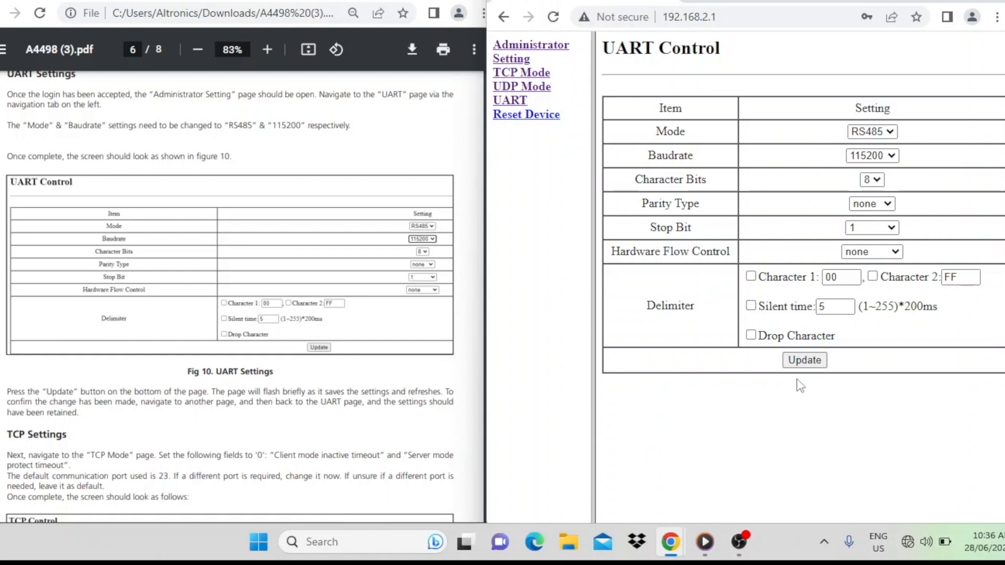
click(805, 361)
Step: Bring up the manual's TCP Settings section and open the converter's TCP Mode page beside it
scroll(282, 320, down, 3)
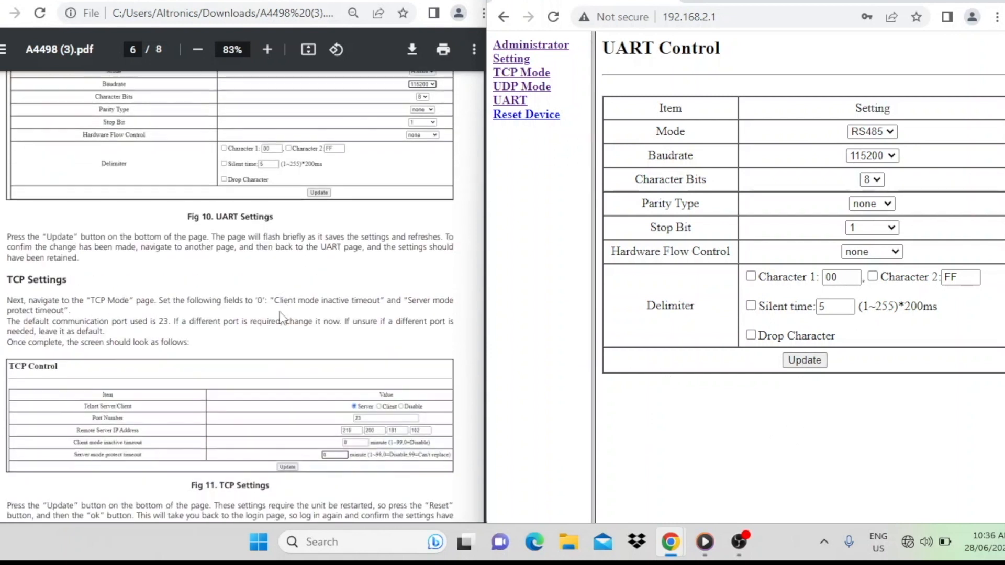
scroll(283, 317, down, 3)
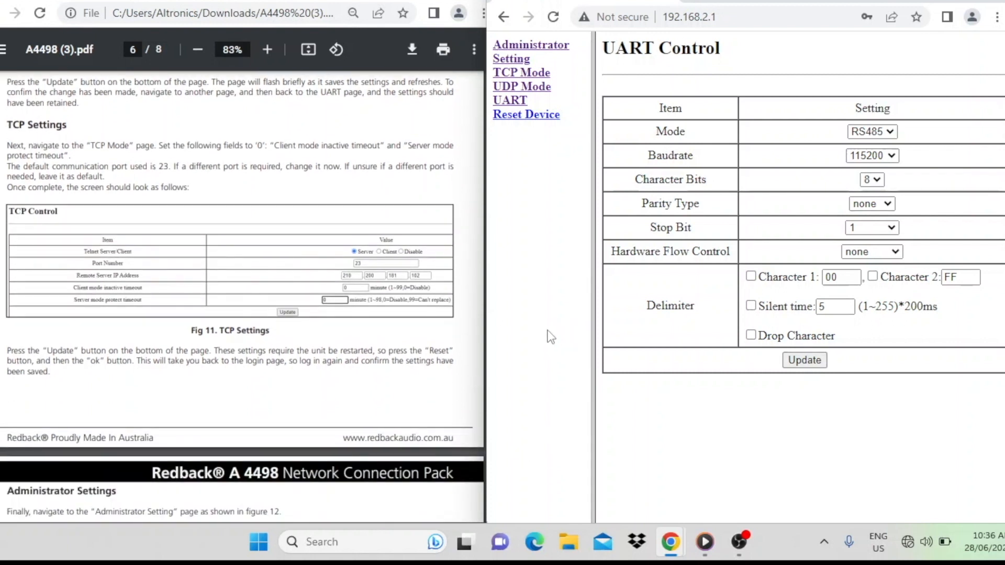
click(530, 79)
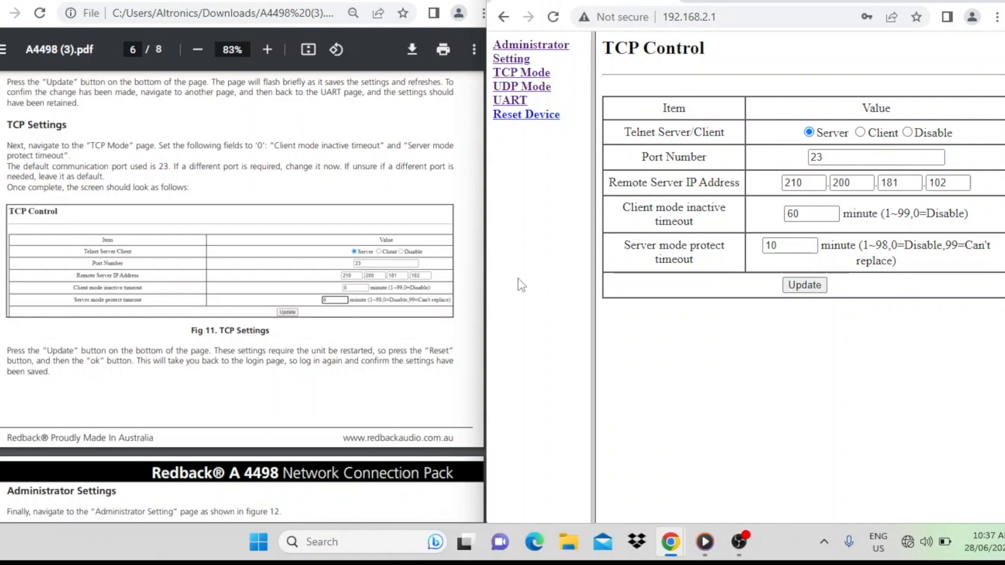
Step: Set the client mode inactive timeout and server mode protect timeout to 0, and update the TCP settings
click(812, 213)
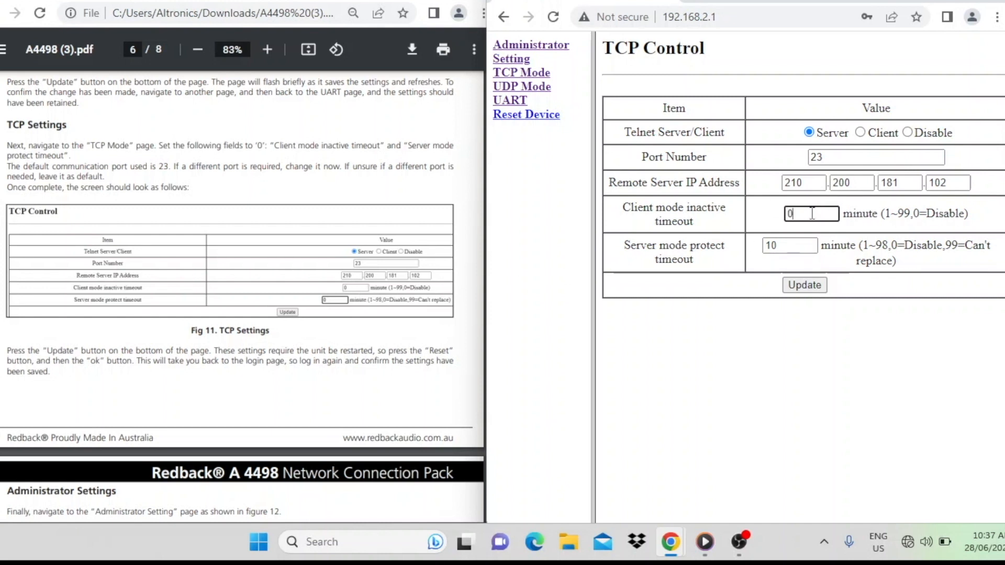
click(787, 246)
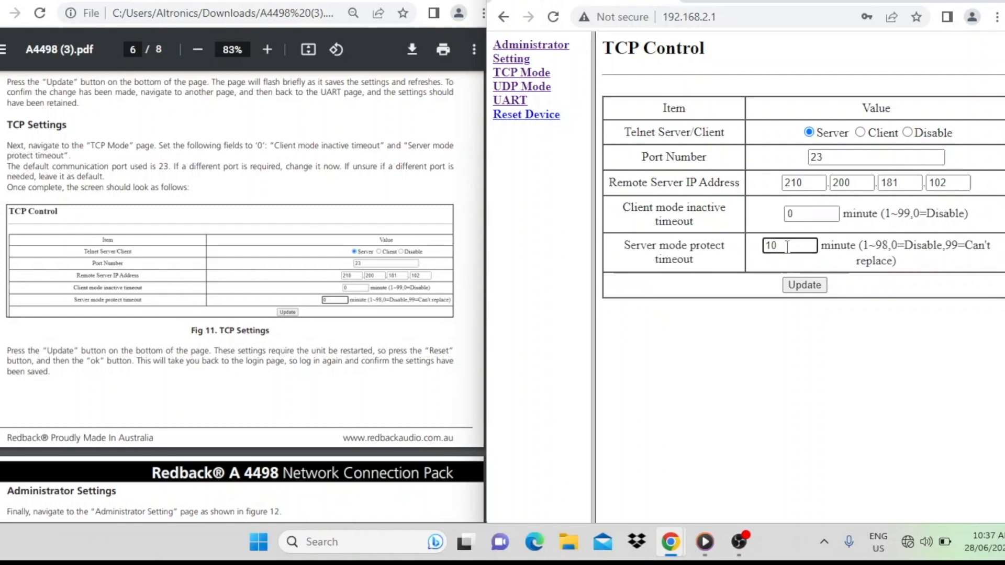
key(BackSpace)
key(BackSpace)
text(0)
click(793, 292)
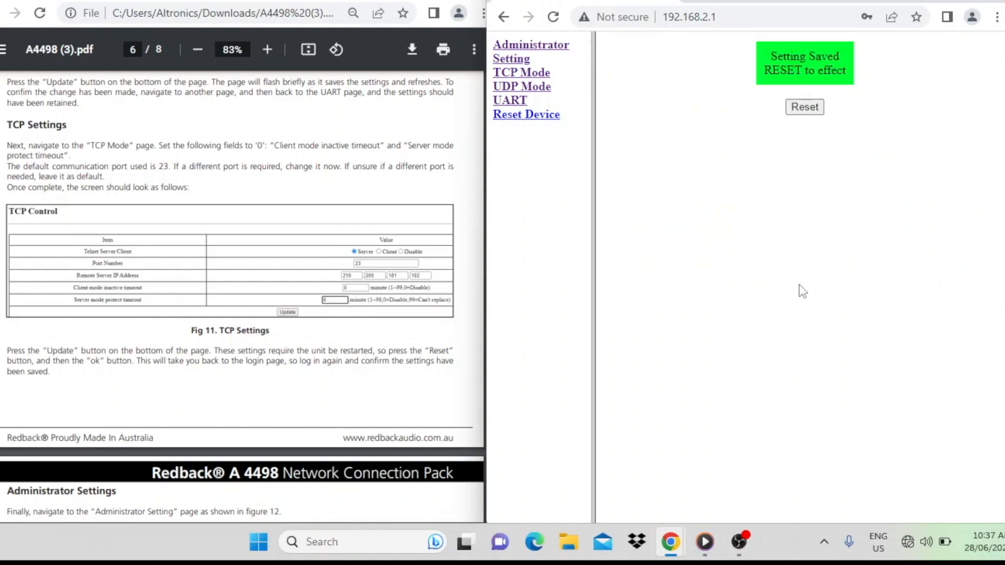
Step: Bring up the manual's Administrator Settings section and open the converter's Administrator Setting page
scroll(323, 323, down, 7)
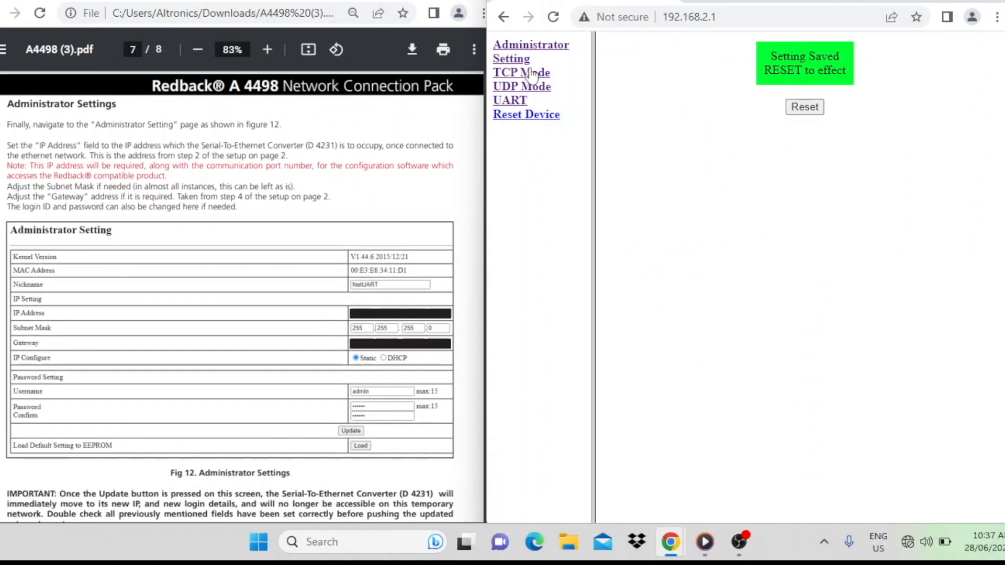
click(529, 48)
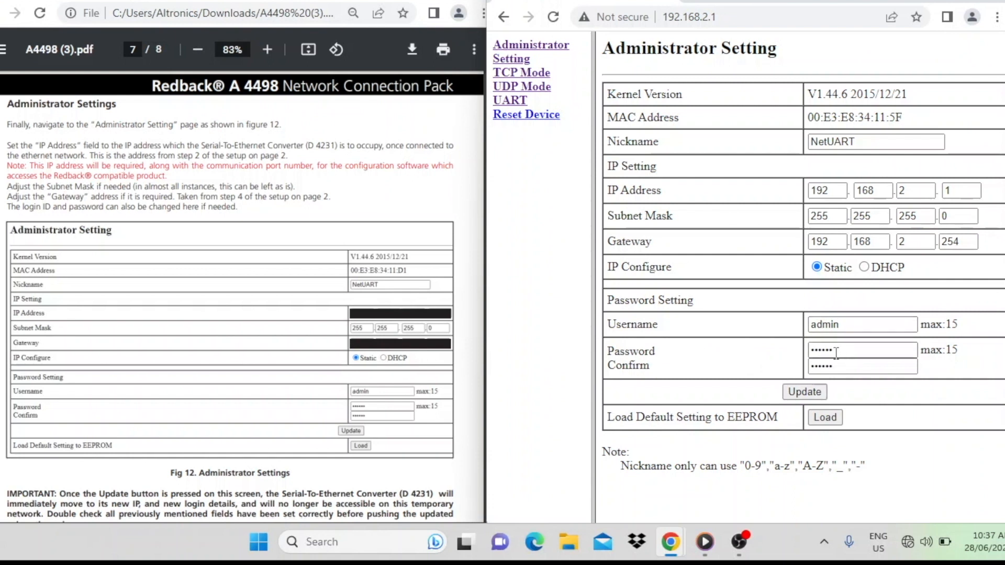
click(827, 366)
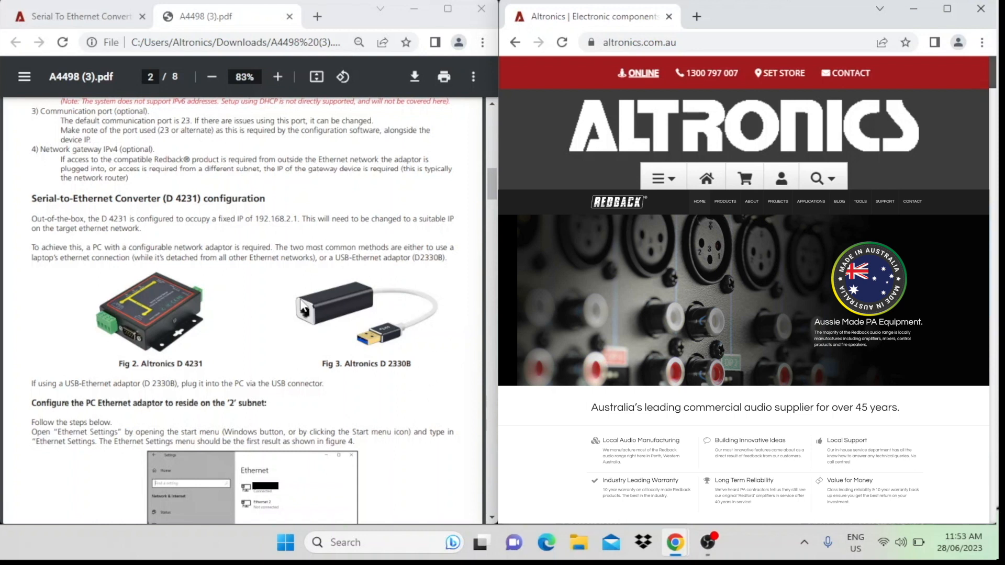
Step: Search the Altronics website for the USB-Ethernet adaptor d2330b
scroll(360, 373, up, 2)
scroll(361, 372, down, 2)
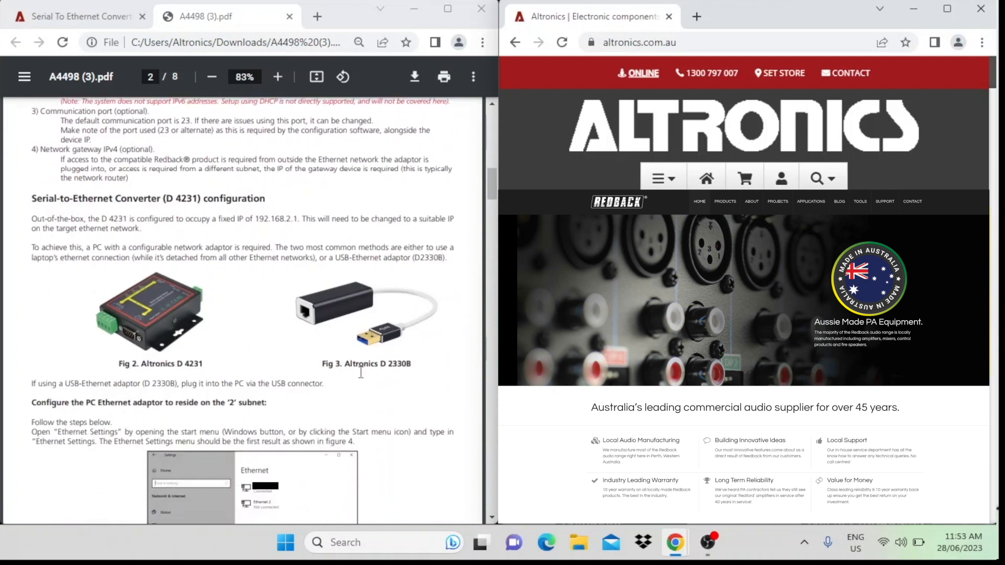
click(833, 183)
text(d)
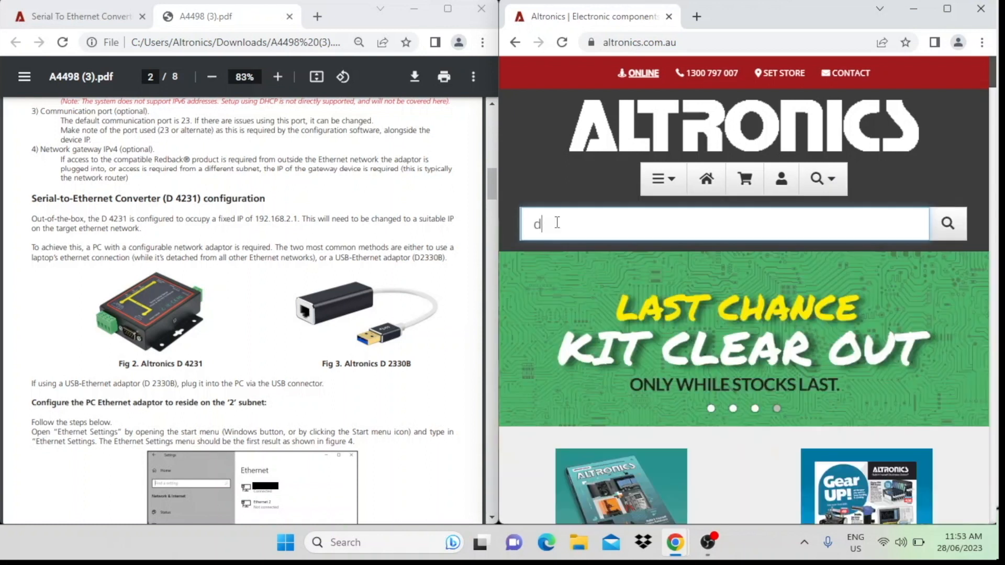
text(2330b)
key(Return)
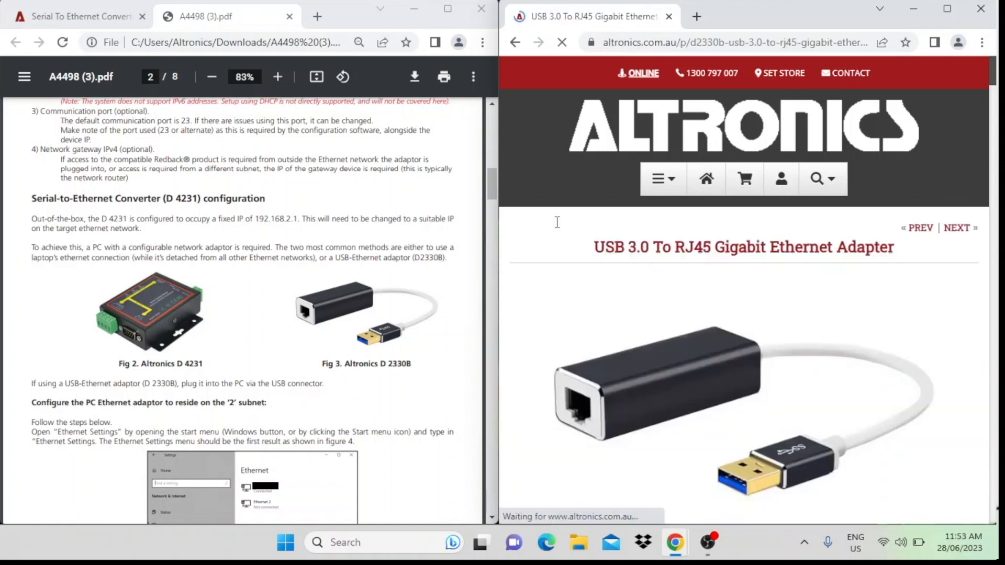
Step: Follow the adaptor's RealTek Driver/Firmware Page link and examine the Windows driver downloads
scroll(687, 350, down, 3)
scroll(687, 349, down, 15)
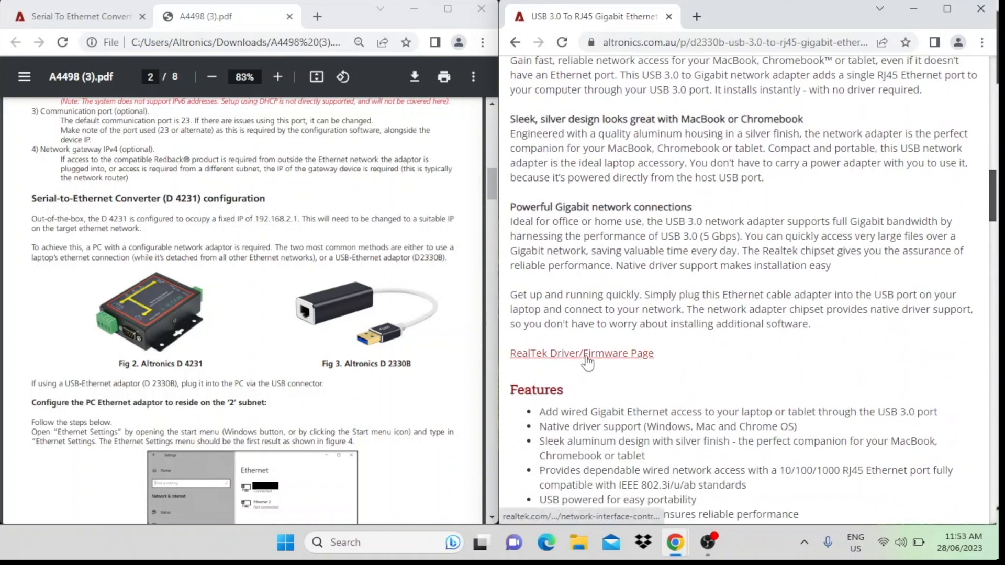
click(586, 355)
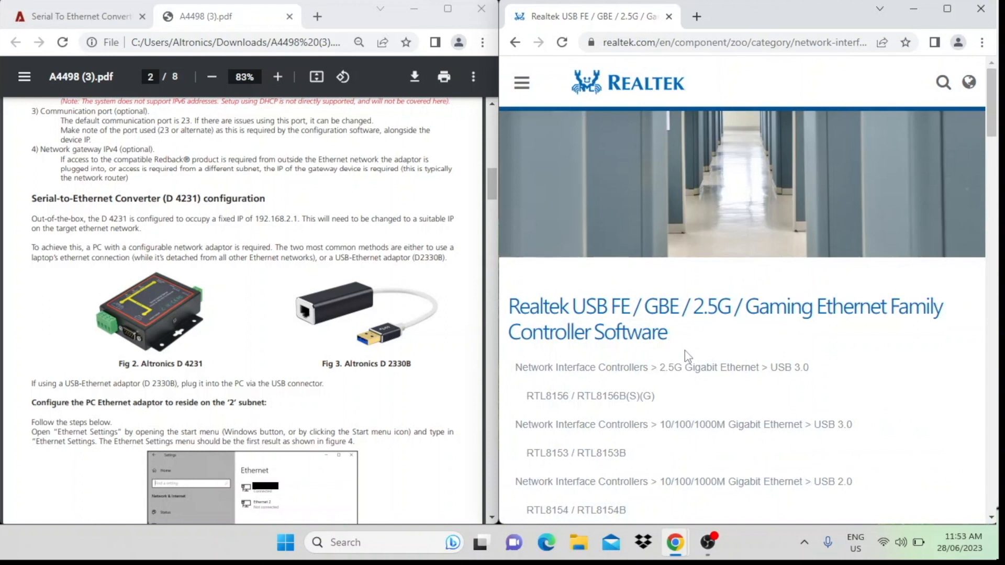
scroll(686, 354, down, 7)
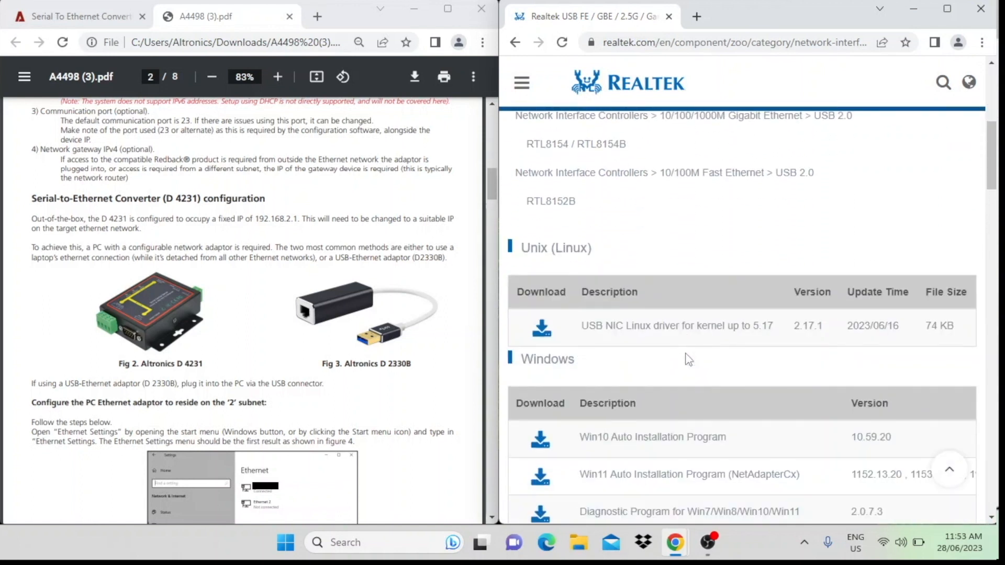
scroll(689, 360, down, 3)
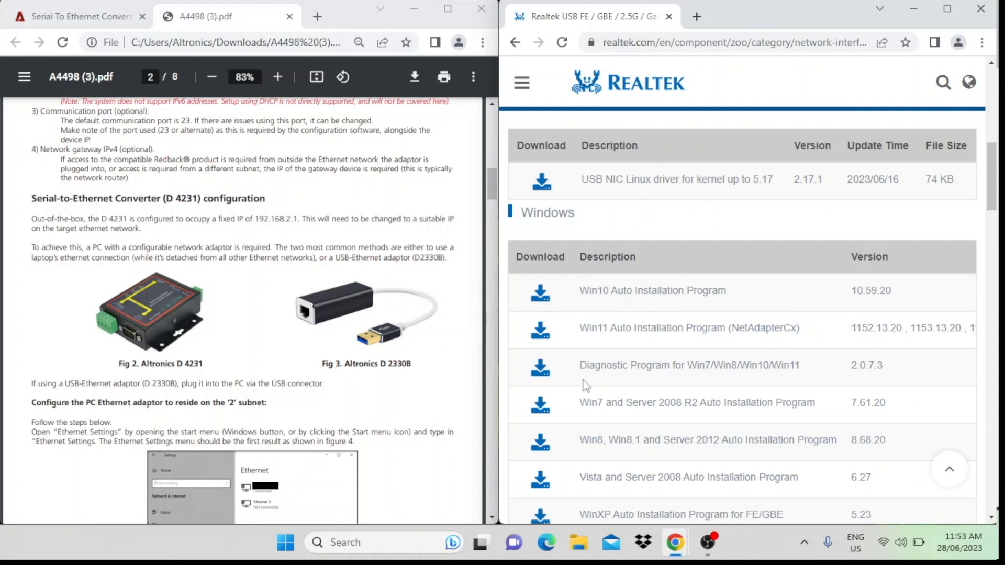
scroll(649, 386, up, 1)
scroll(681, 455, up, 2)
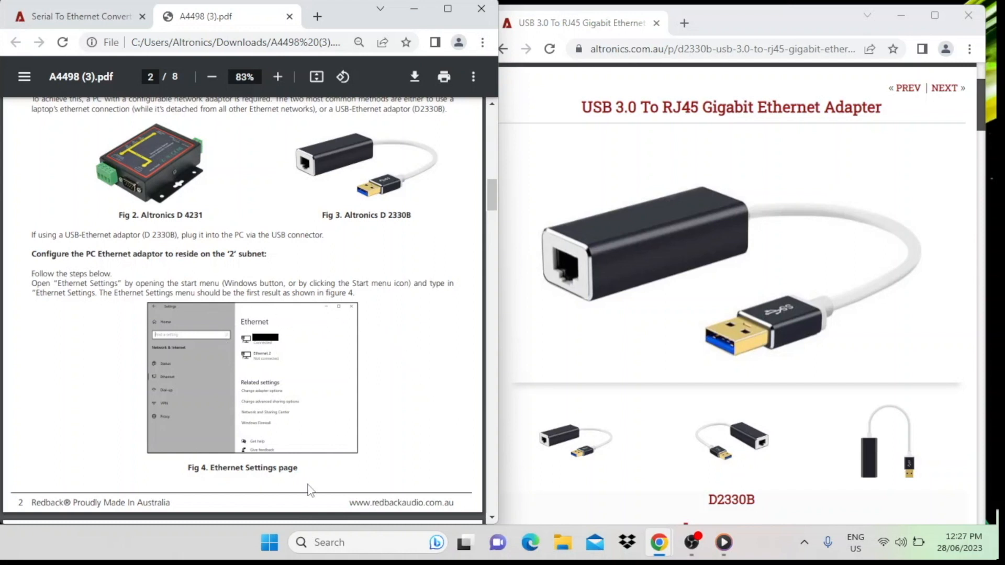
Step: Find the Ethernet settings through a Windows search, review the adaptor's connection details, and close the window
click(270, 548)
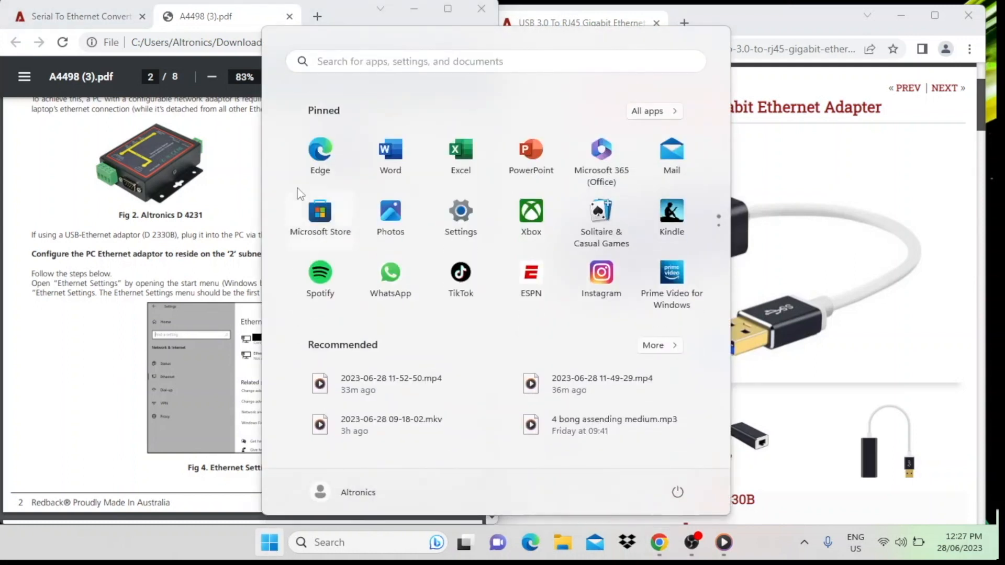
click(332, 61)
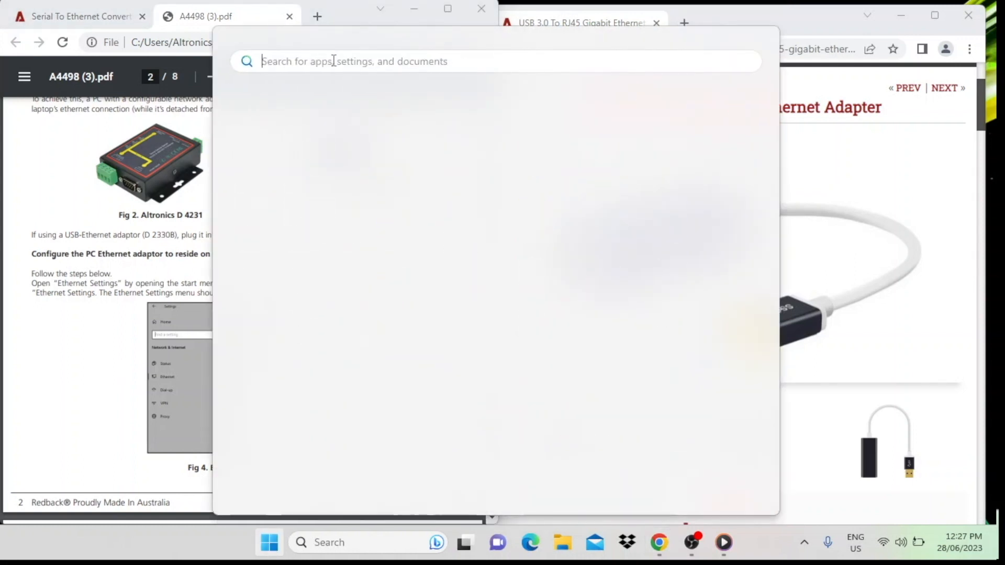
click(327, 164)
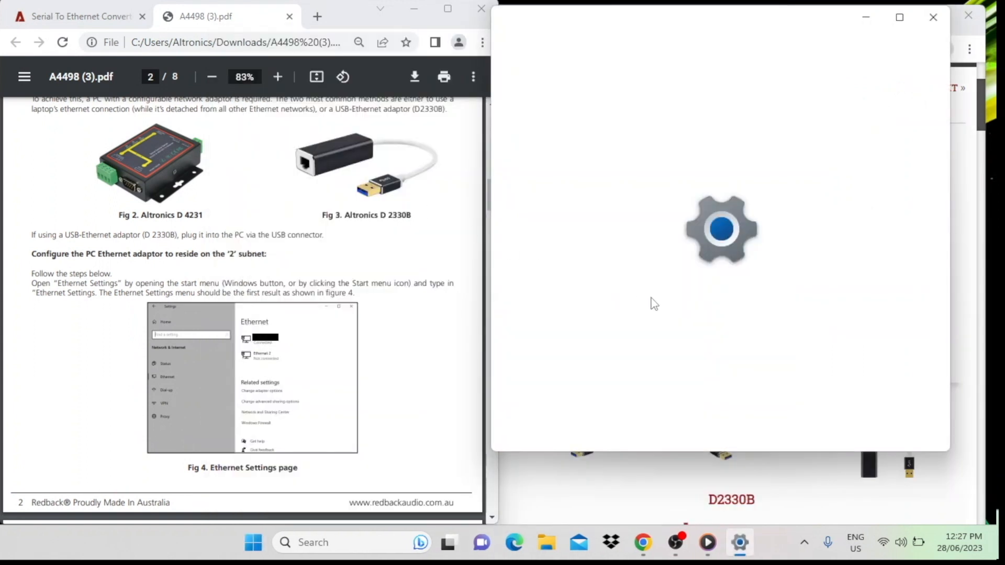
scroll(700, 336, down, 5)
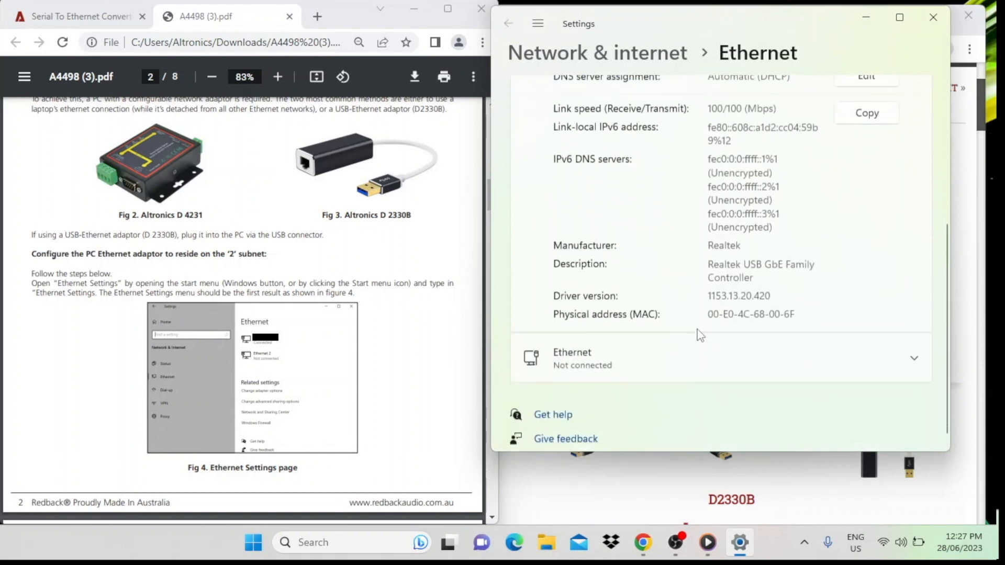
scroll(911, 96, up, 8)
click(934, 23)
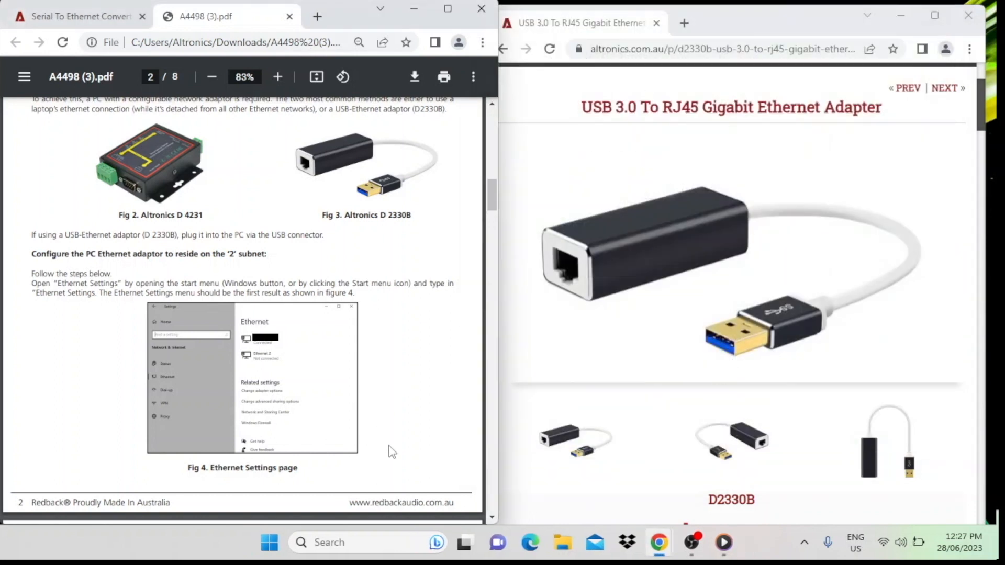
Step: Open the Ethernet page within the Windows Network & internet settings
right_click(884, 543)
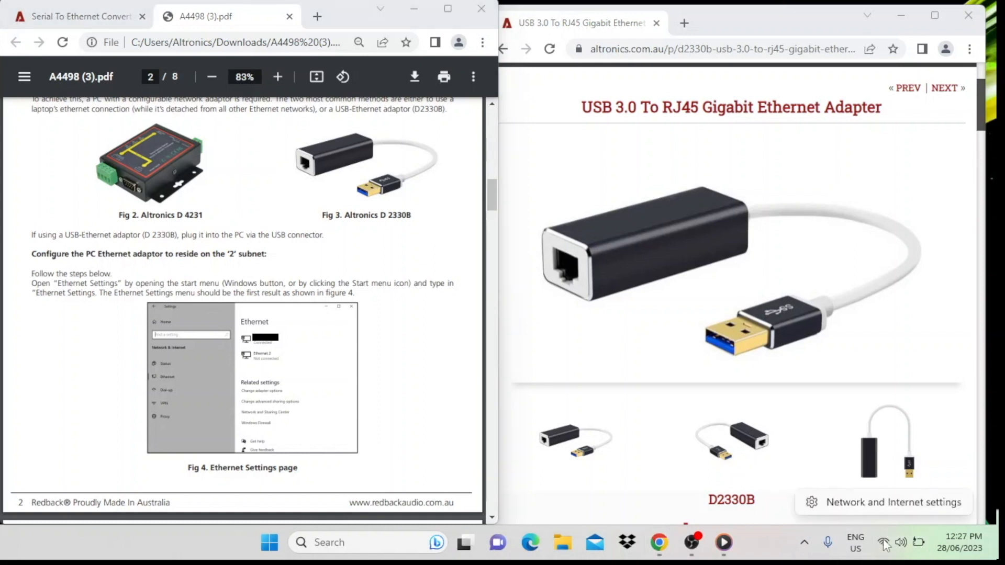
click(881, 504)
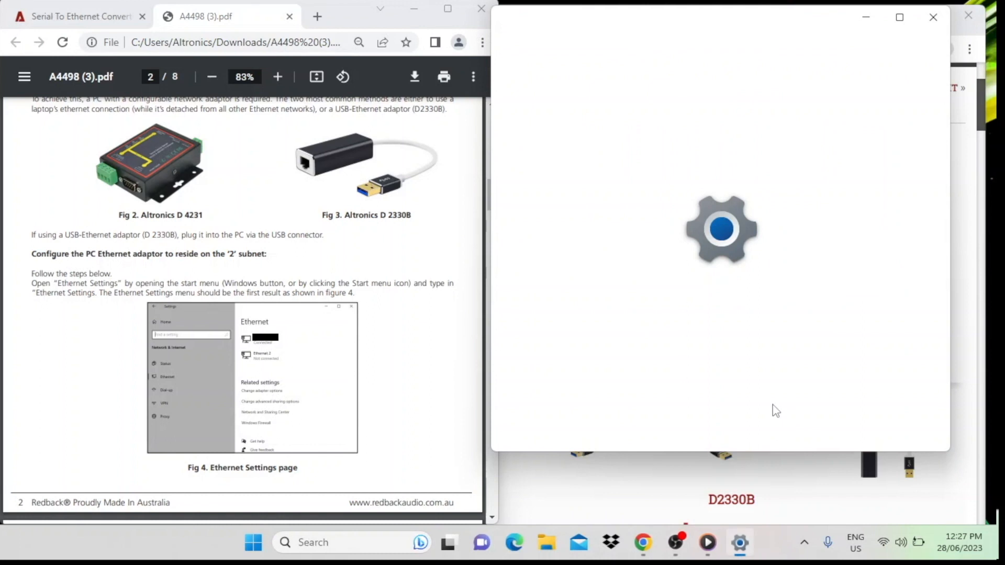
scroll(692, 337, down, 2)
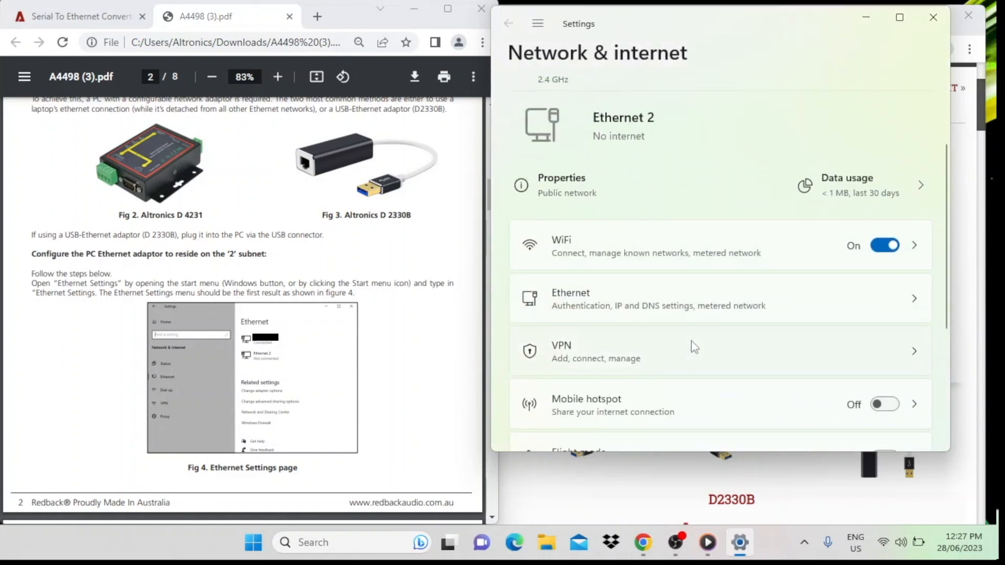
scroll(690, 345, up, 1)
scroll(690, 348, down, 1)
click(659, 306)
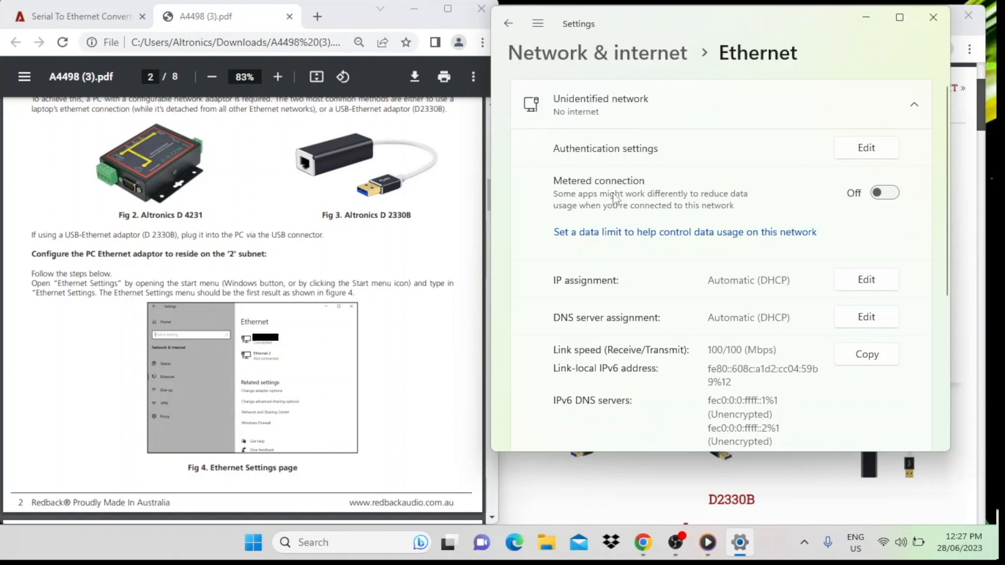
click(891, 194)
click(883, 194)
Step: Open the Ethernet IP assignment for editing and bring up the manual's figure 6b IP settings for Windows 11
scroll(661, 287, down, 1)
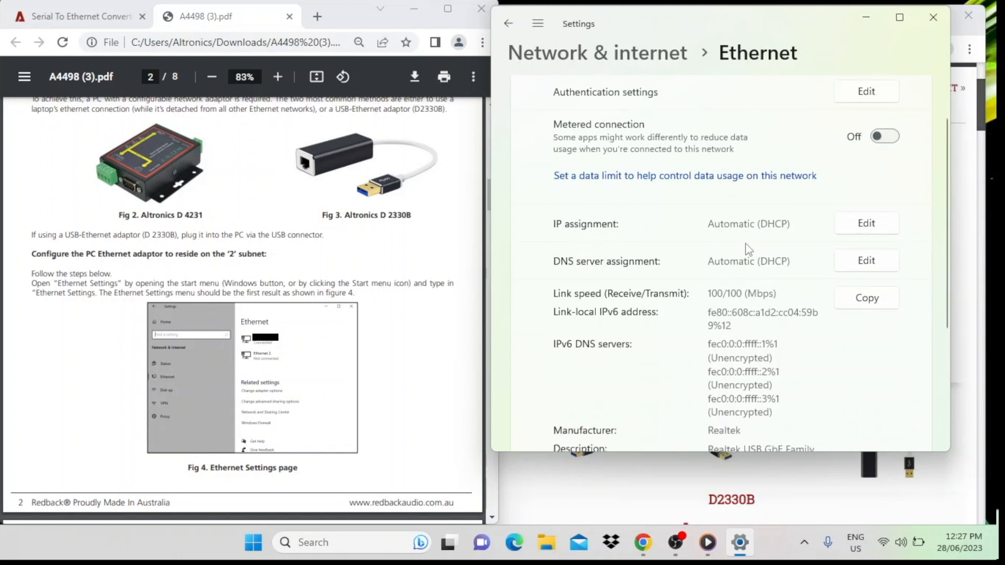
click(871, 223)
scroll(276, 334, down, 10)
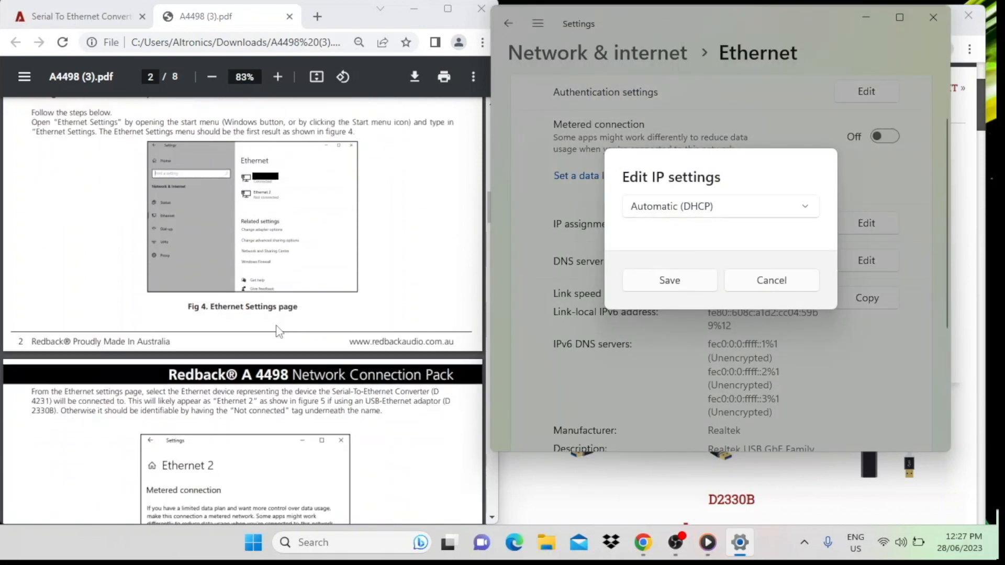
scroll(279, 334, down, 8)
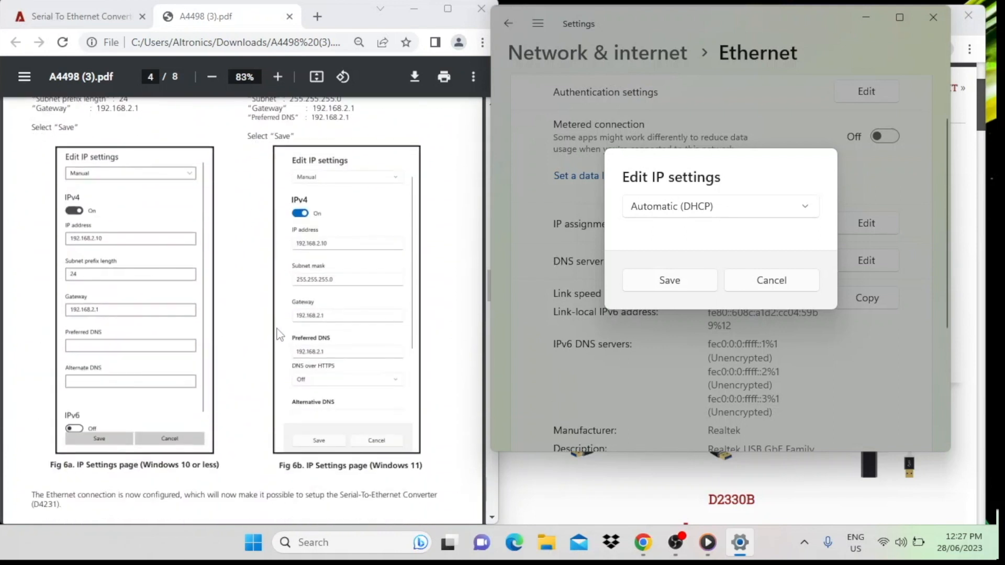
scroll(280, 335, up, 2)
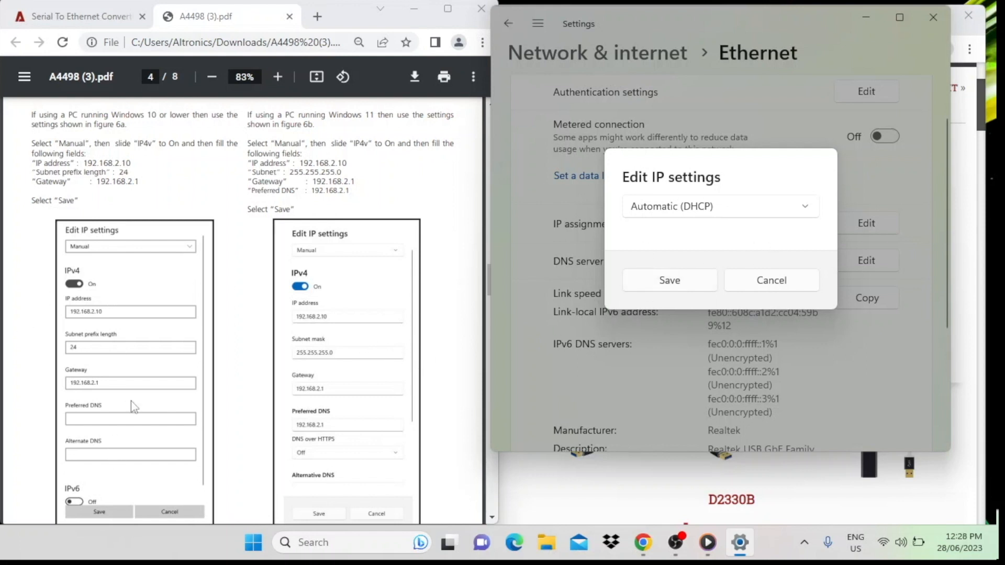
scroll(296, 406, down, 2)
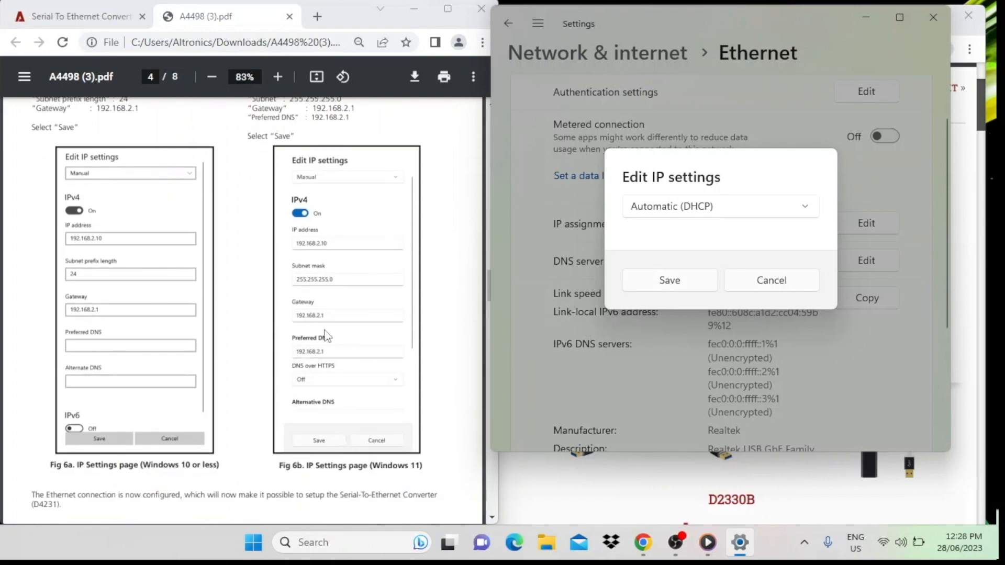
Step: Switch the IP settings from automatic to Manual and turn on IPv4
click(806, 209)
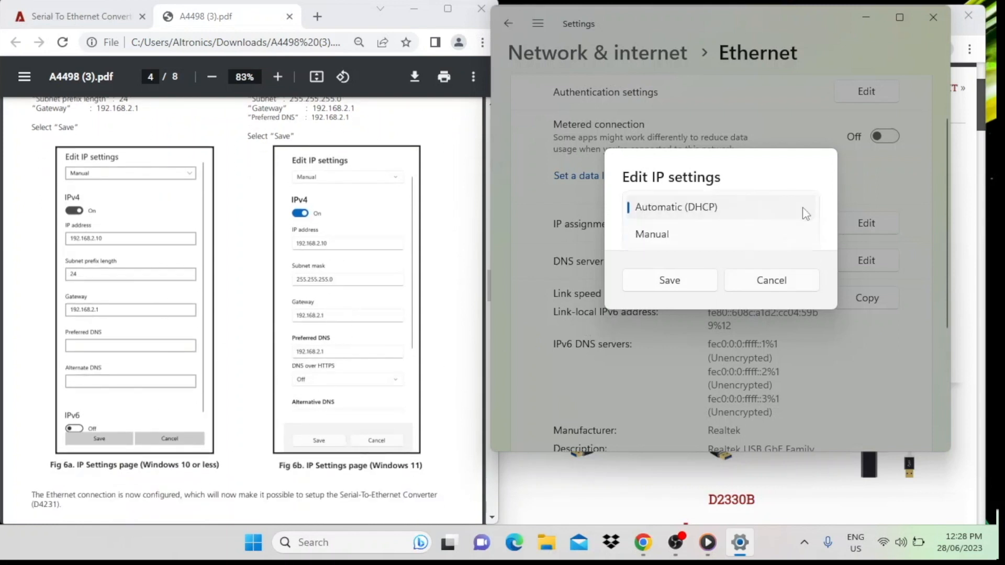
click(721, 236)
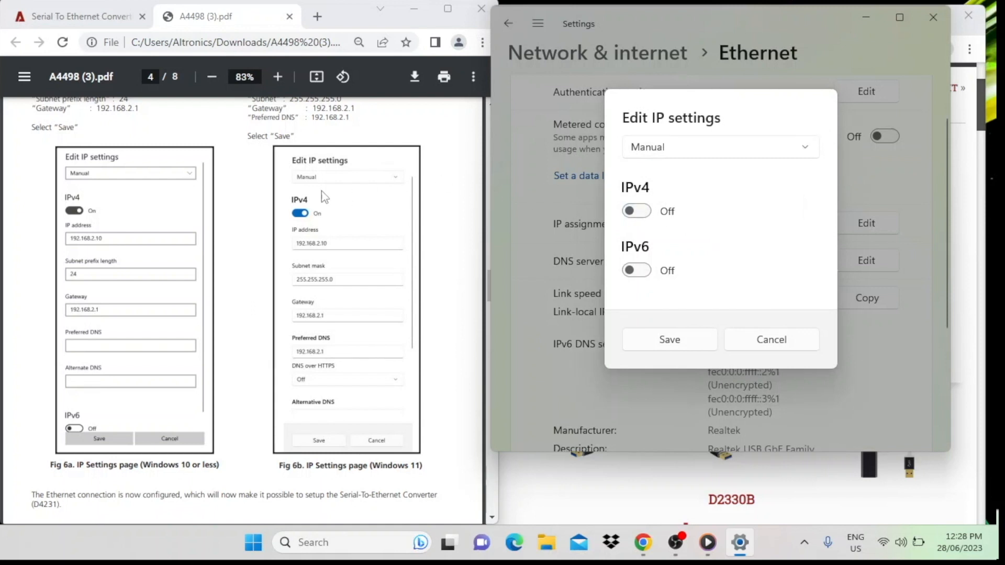
click(636, 211)
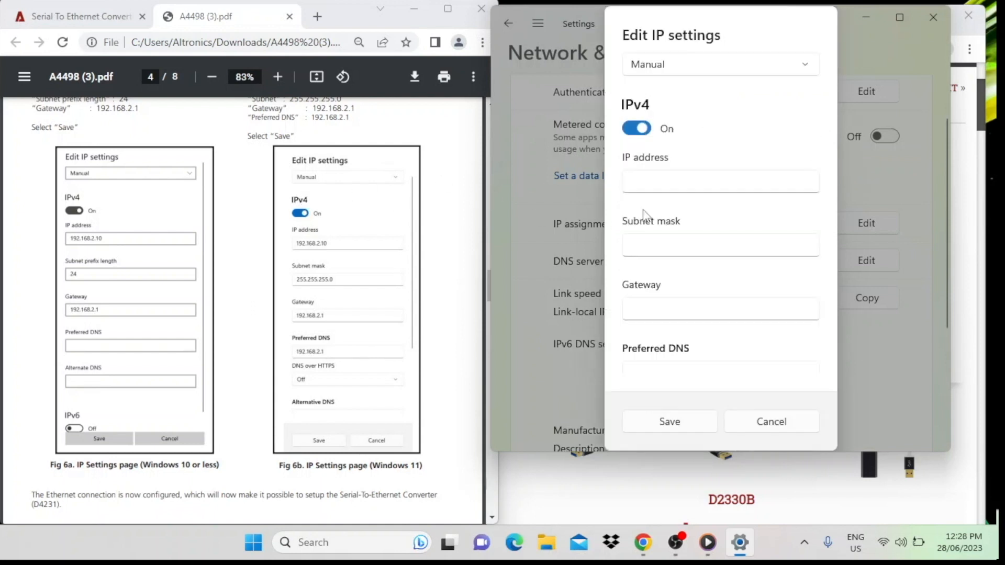
Step: Set the IPv4 address to 192.168.2.10 and the subnet mask to 255.255.255.0
click(633, 183)
text(192.168.2.10)
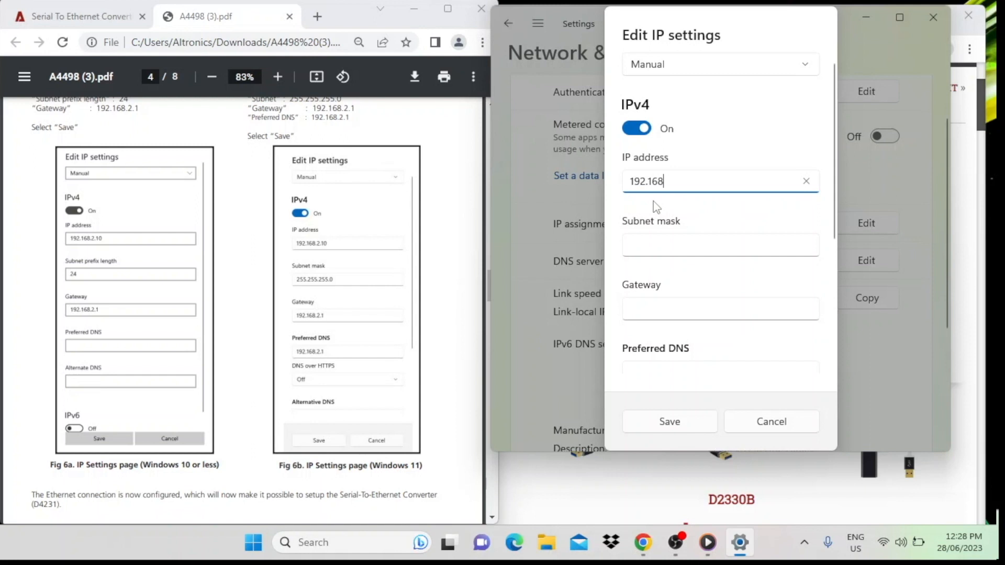
click(637, 245)
text(255.2)
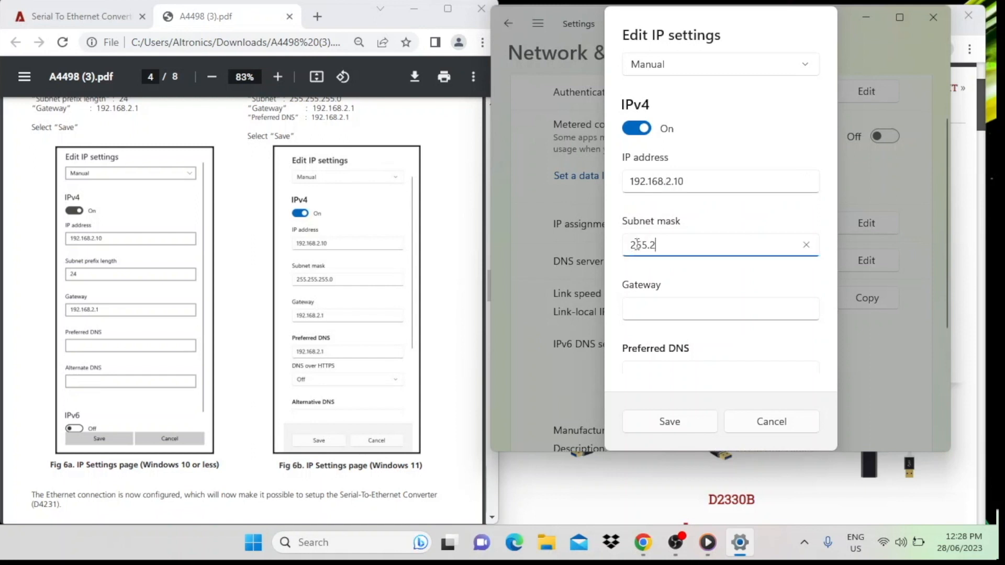
text(55.255.0)
Step: Set the gateway to 192.168.2.1 and copy the same address into the preferred DNS
click(641, 306)
text(192.1)
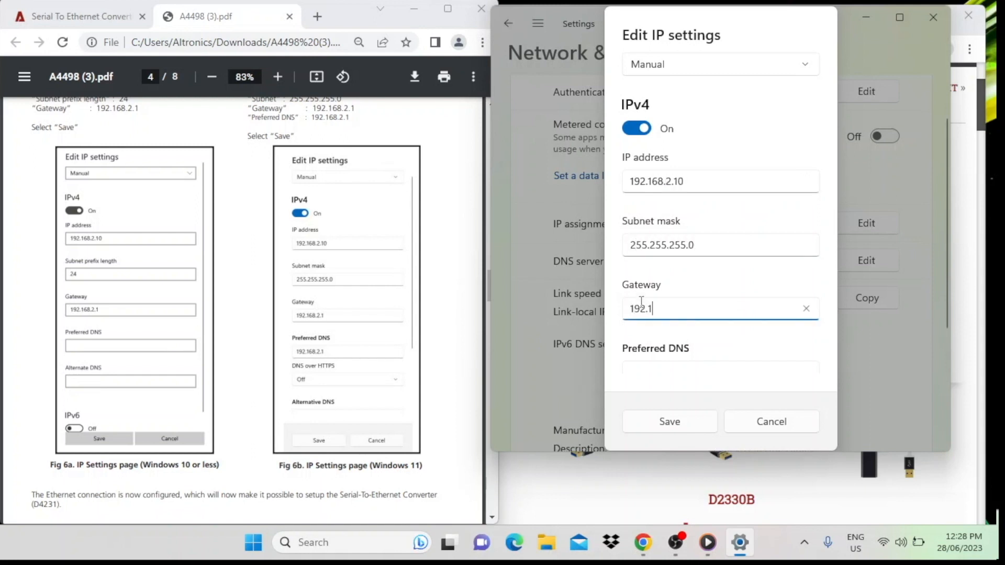
text(68.2.1)
scroll(642, 302, down, 1)
drag(696, 267, 623, 265)
key(ctrl+c)
click(631, 323)
key(ctrl+v)
Step: Keep DNS over HTTPS set to Off and save the Ethernet IP settings
click(644, 372)
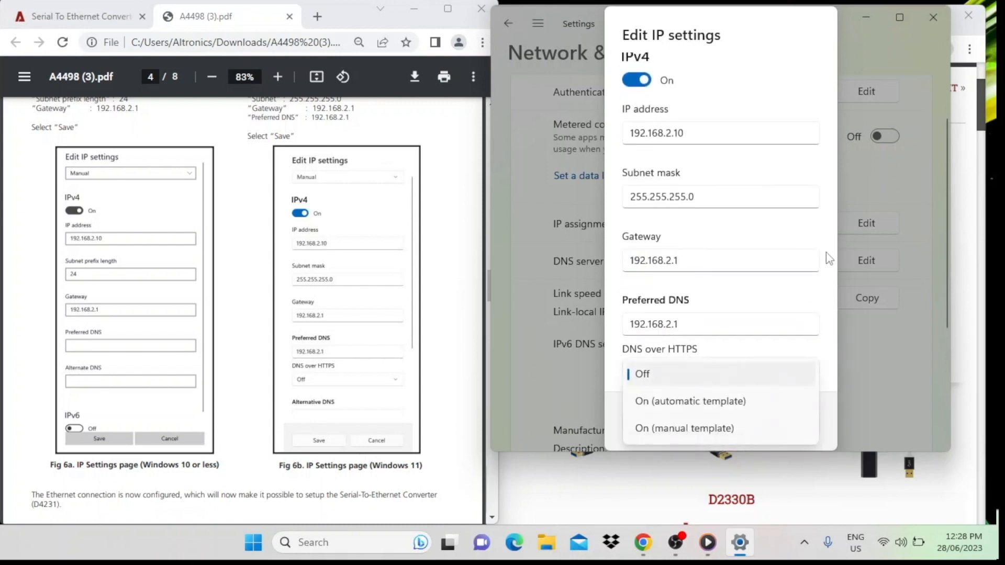
click(780, 366)
scroll(676, 366, down, 2)
click(675, 422)
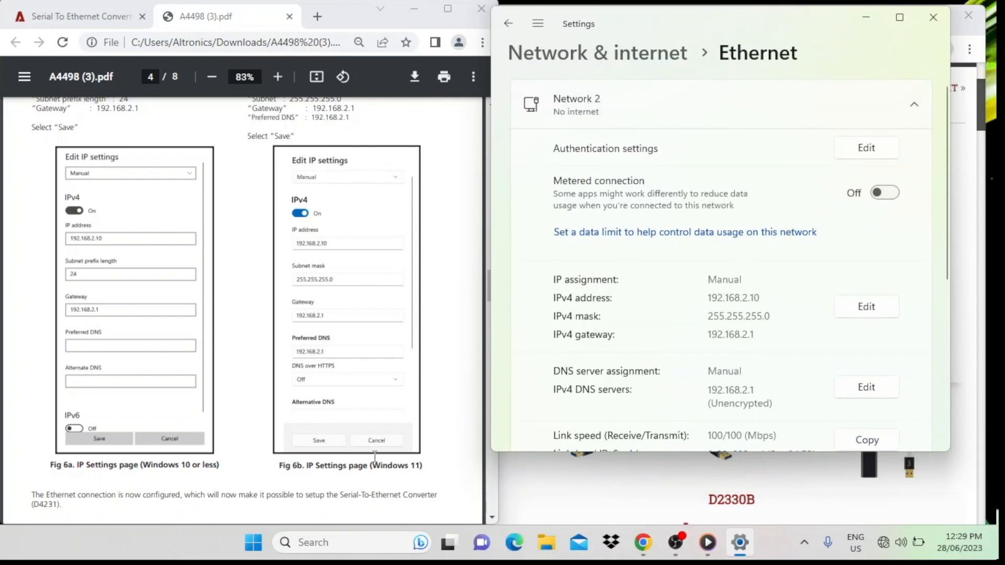
Step: Bring up the manual's User Log In instructions at figure 9 and close the Windows network settings
scroll(315, 402, down, 6)
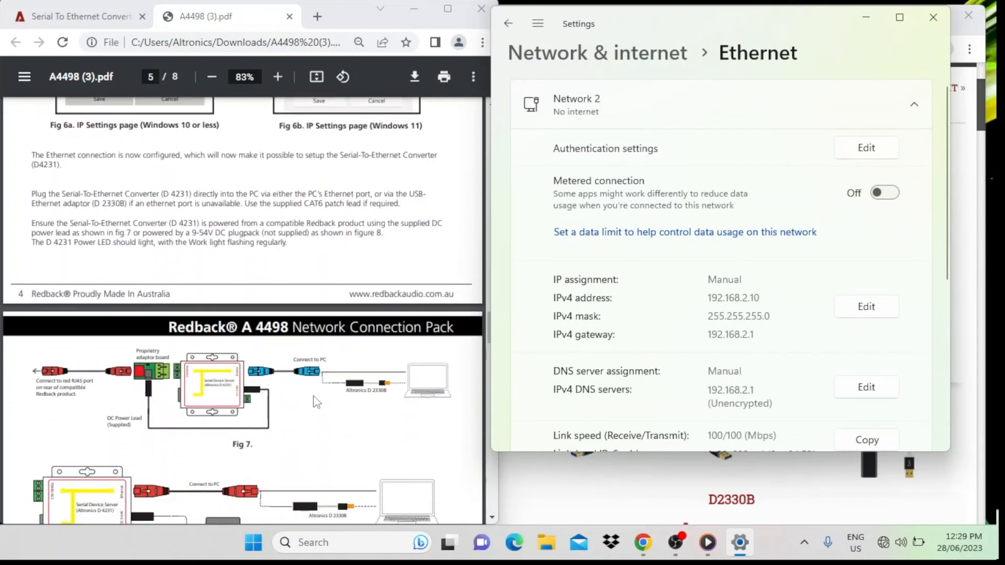
scroll(315, 402, down, 6)
scroll(313, 398, down, 2)
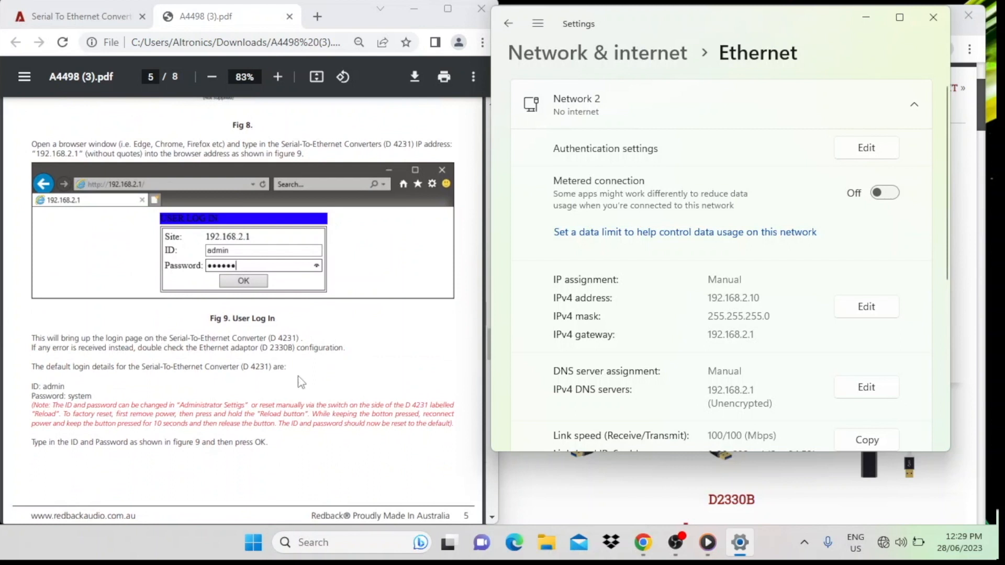
click(935, 20)
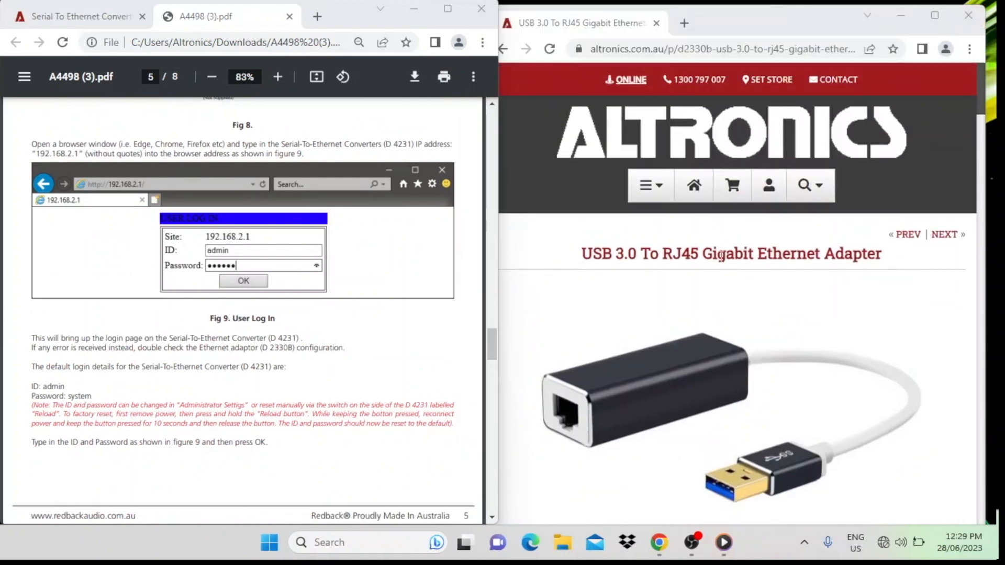
Step: Open the converter's login page at 192.168.2.1 in the browser window showing the Ethernet adapter product page
click(713, 48)
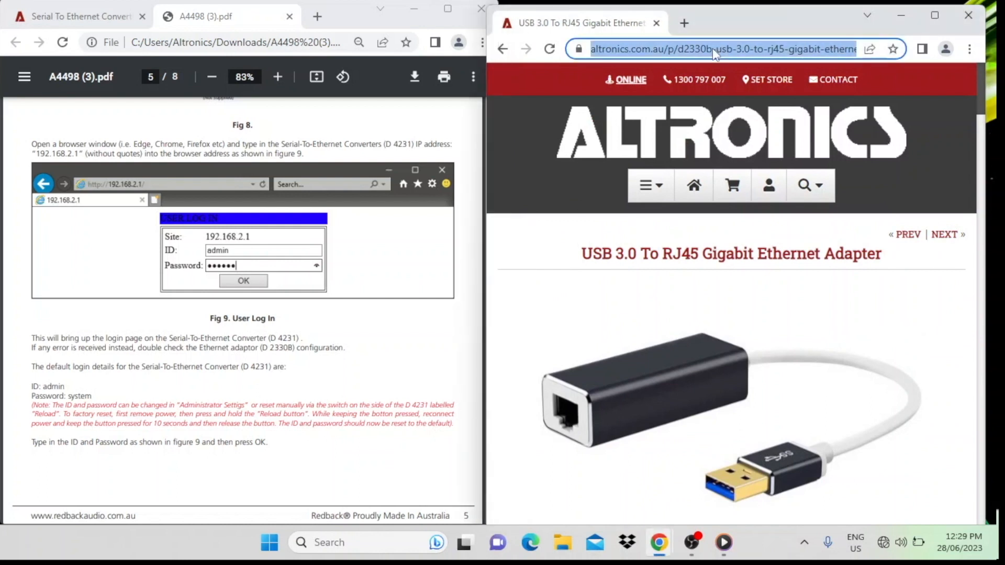
text(192)
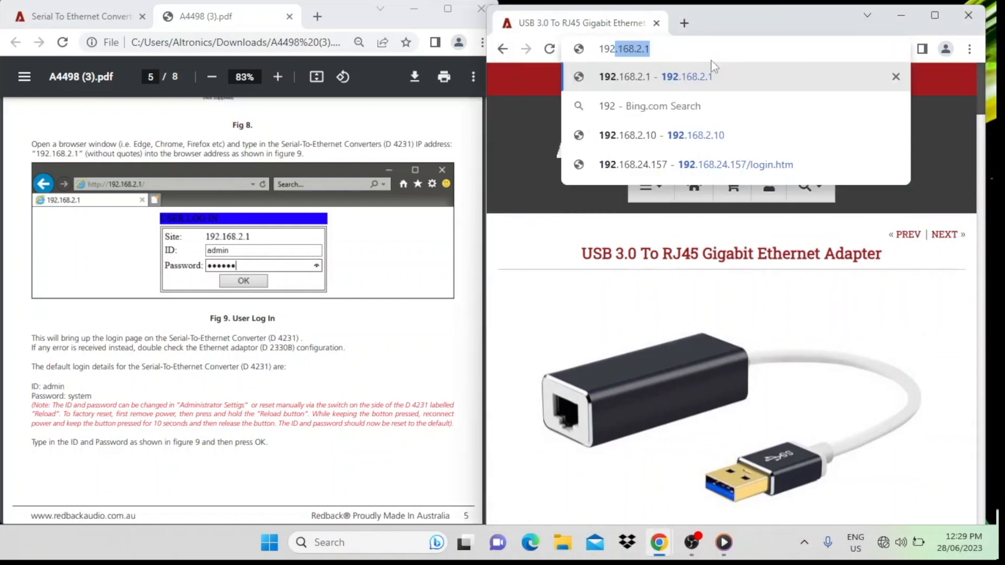
text(.168.2.1)
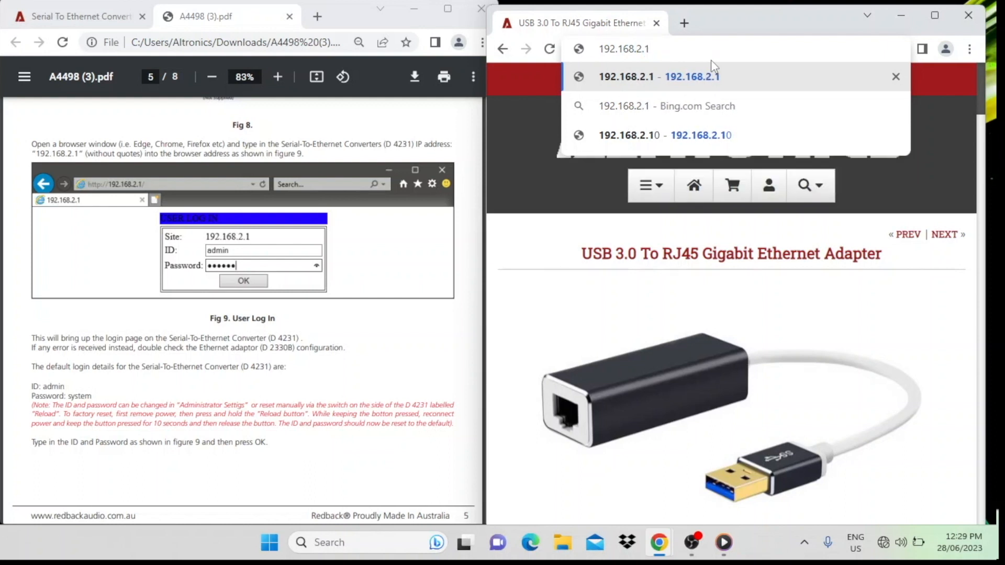
key(Return)
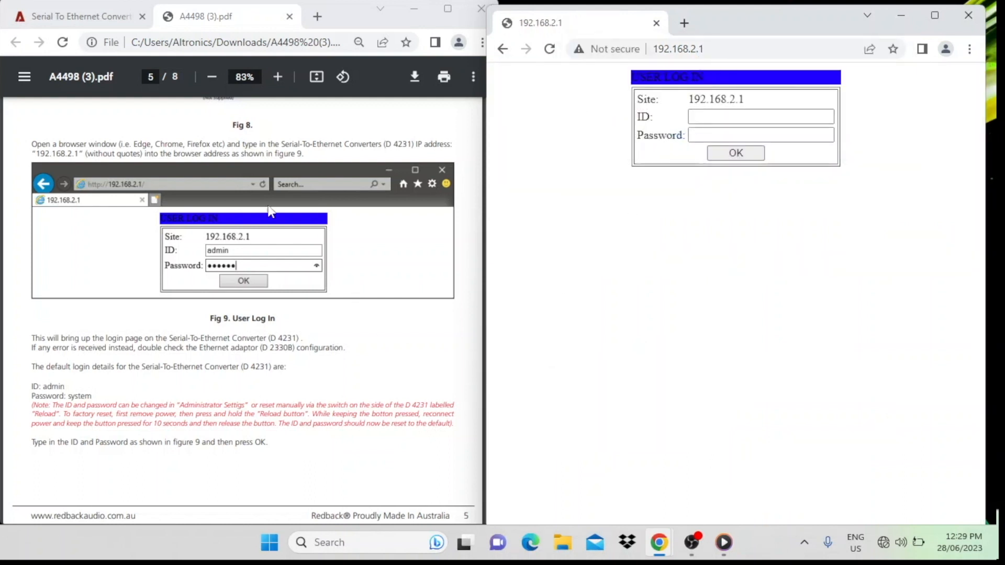
Step: Log in to the converter with the ID admin and the default password given in the manual
click(702, 118)
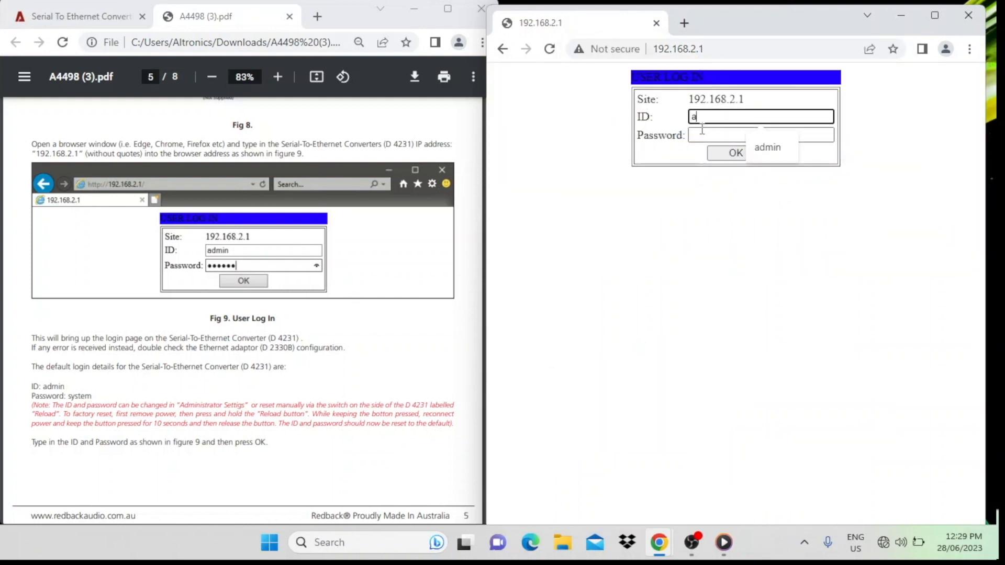
text(admin)
click(709, 135)
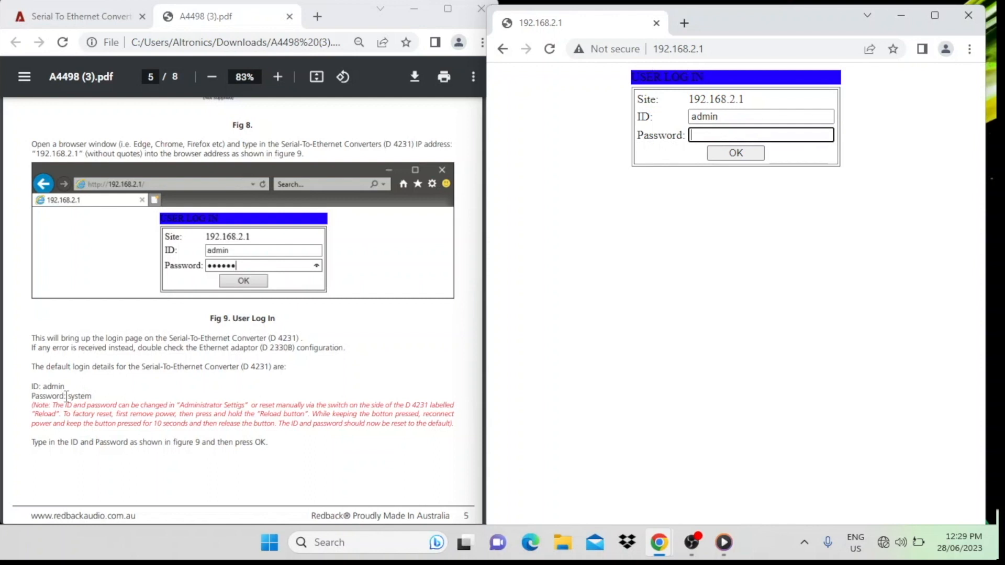
text(s)
click(733, 152)
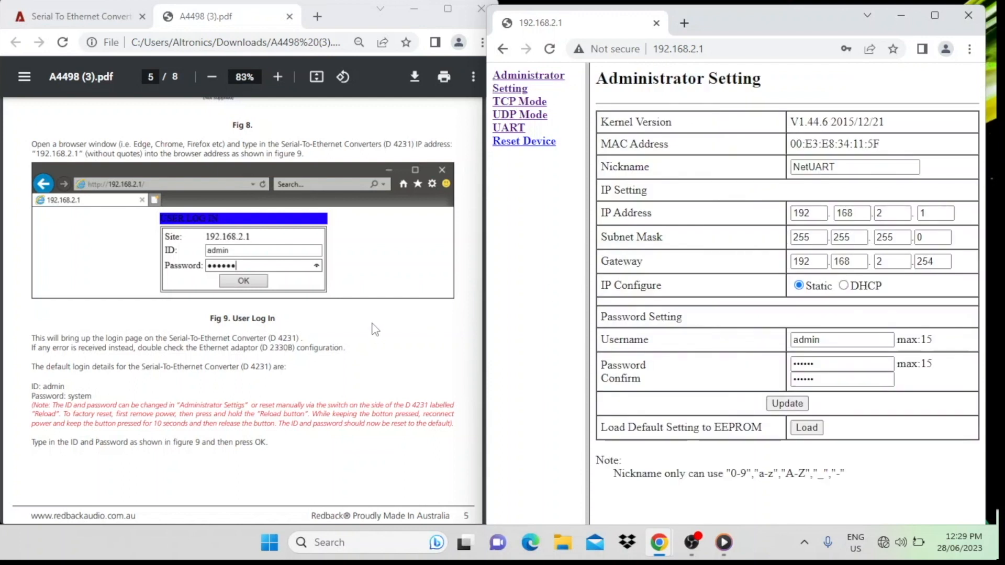
Step: Following the manual's UART section, open the converter's UART page and update its settings with the Baudrate at 115200
scroll(375, 329, down, 8)
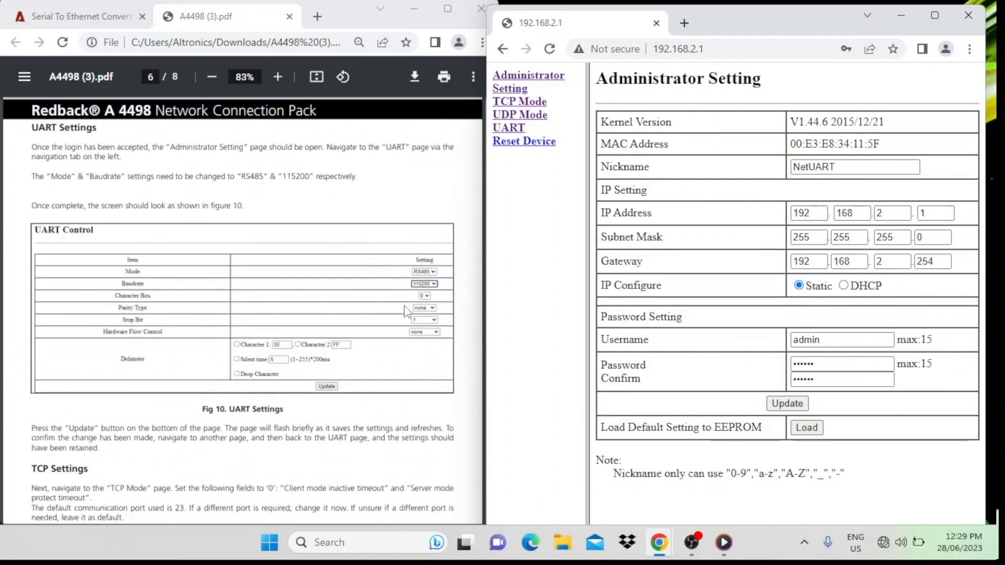
drag(749, 18, 724, 18)
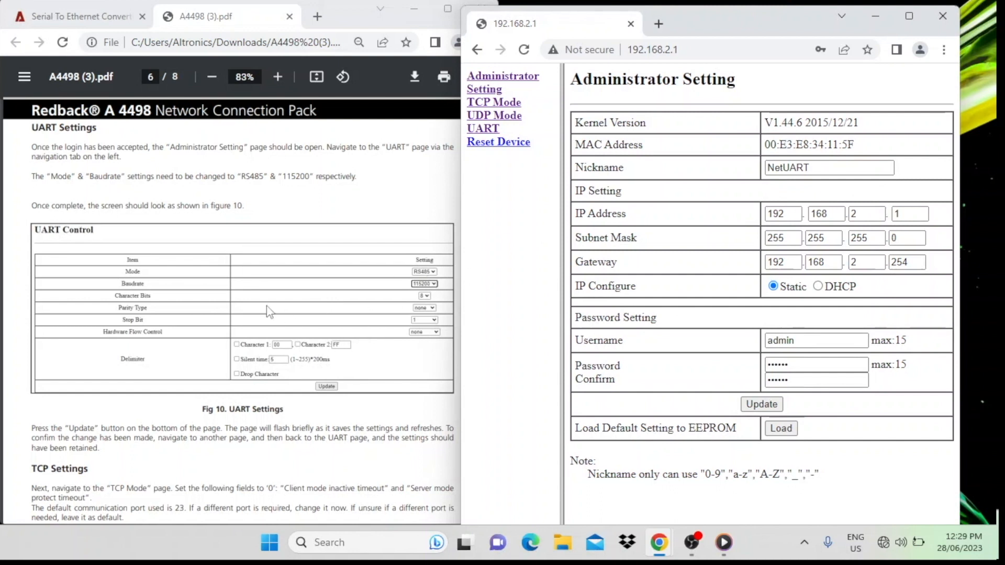
click(488, 131)
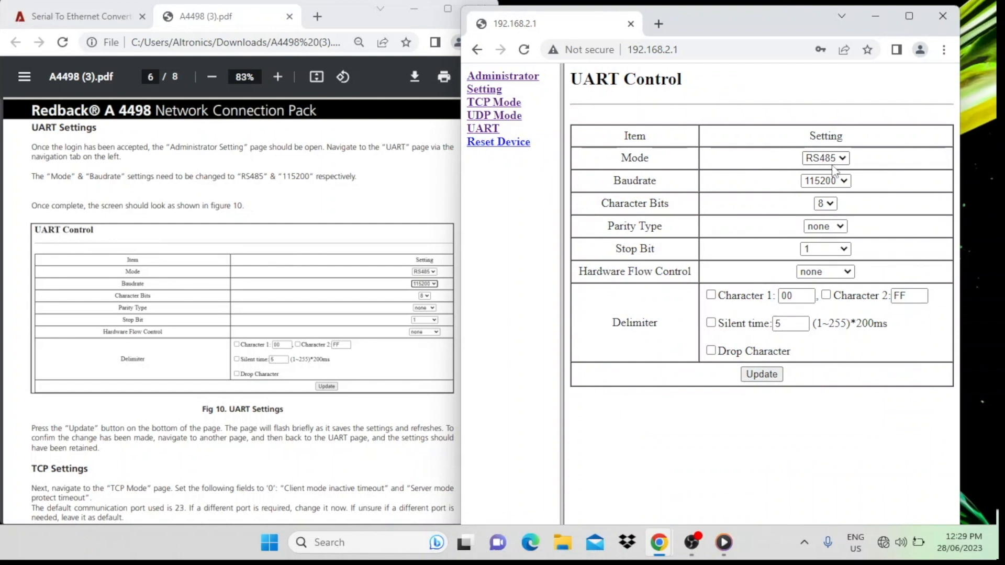
click(844, 182)
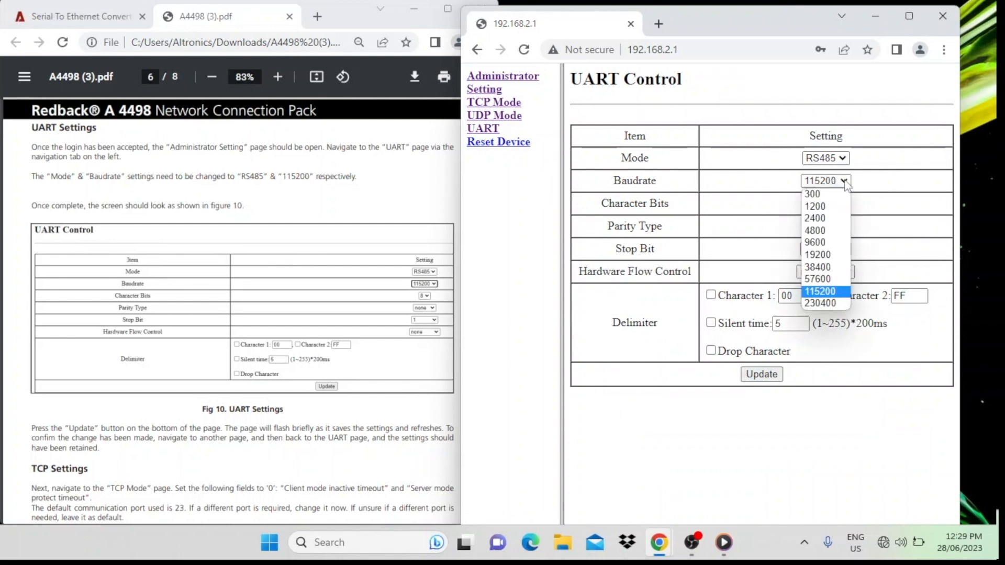
click(846, 183)
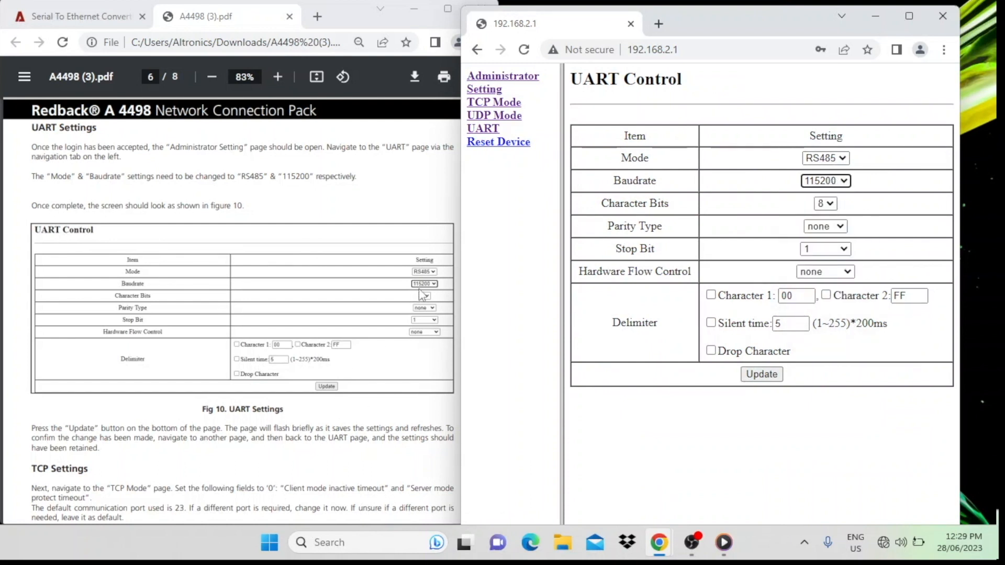
click(762, 375)
Step: On the TCP Mode page, set the client mode inactive timeout and server mode protect timeout to 0 and save the changes
scroll(202, 338, down, 5)
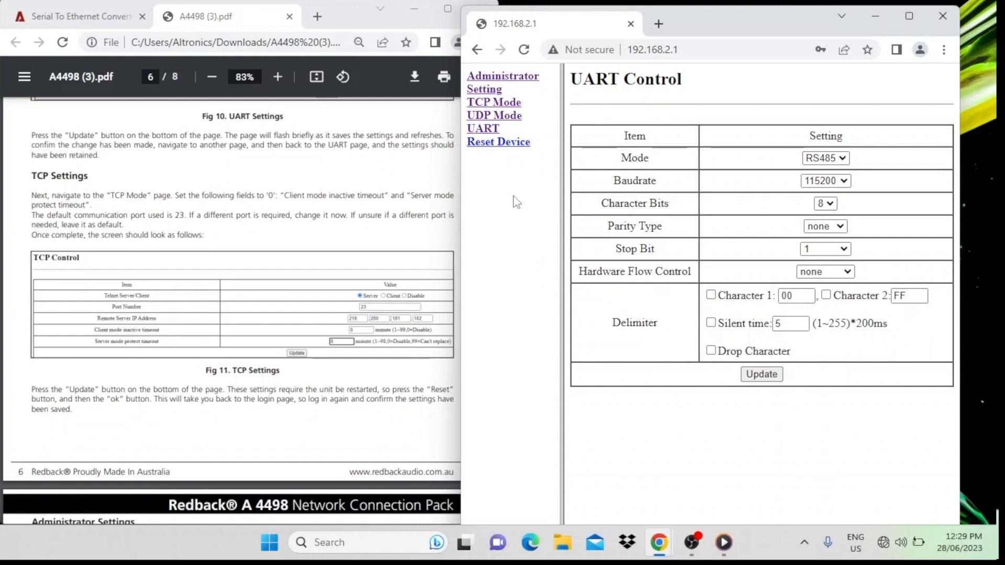
click(496, 103)
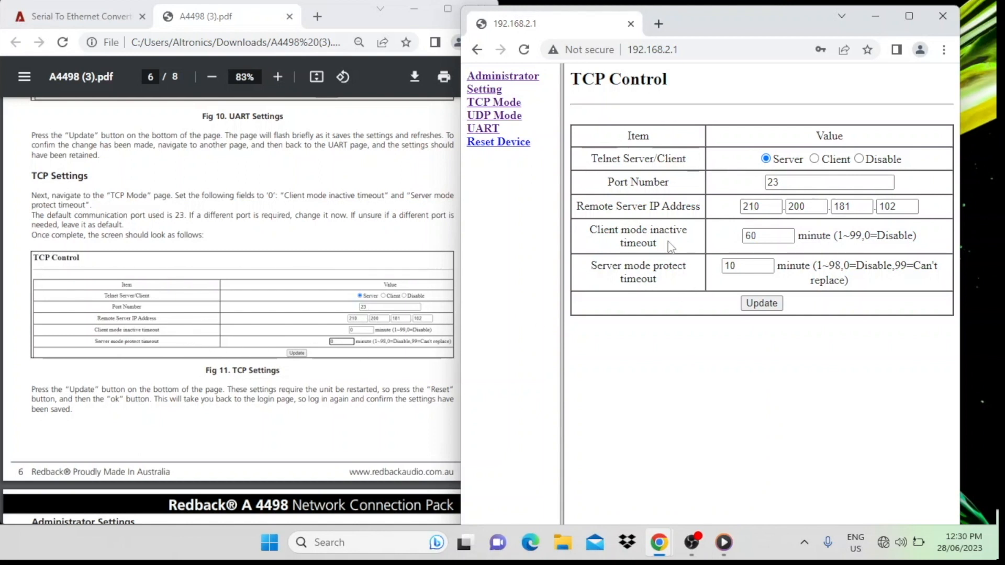
click(757, 236)
key(BackSpace)
key(BackSpace)
text(0)
click(741, 267)
key(BackSpace)
key(BackSpace)
click(761, 303)
Step: Open the converter's Administrator Setting page and review it alongside the manual's Administrator Settings instructions
scroll(285, 309, down, 7)
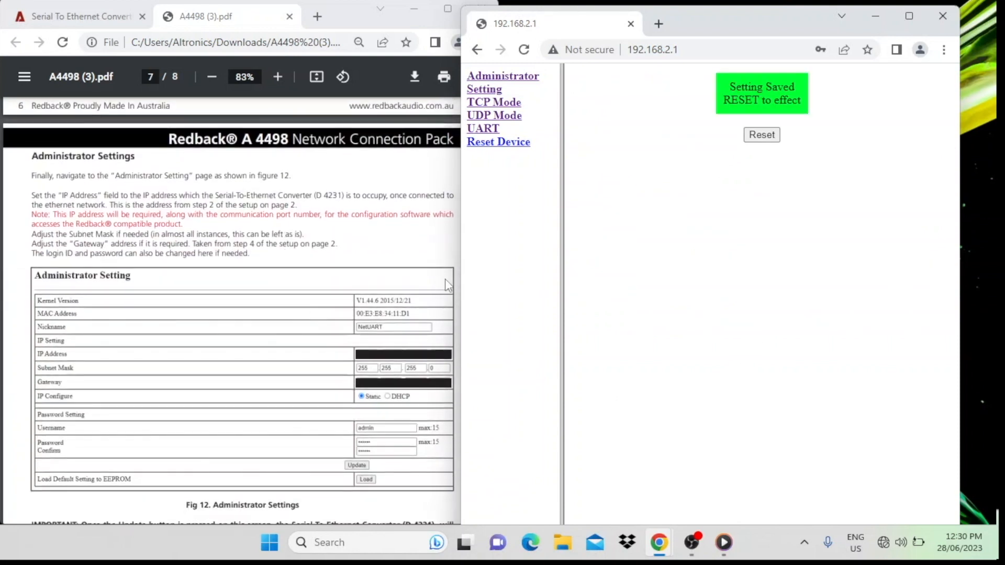
click(505, 80)
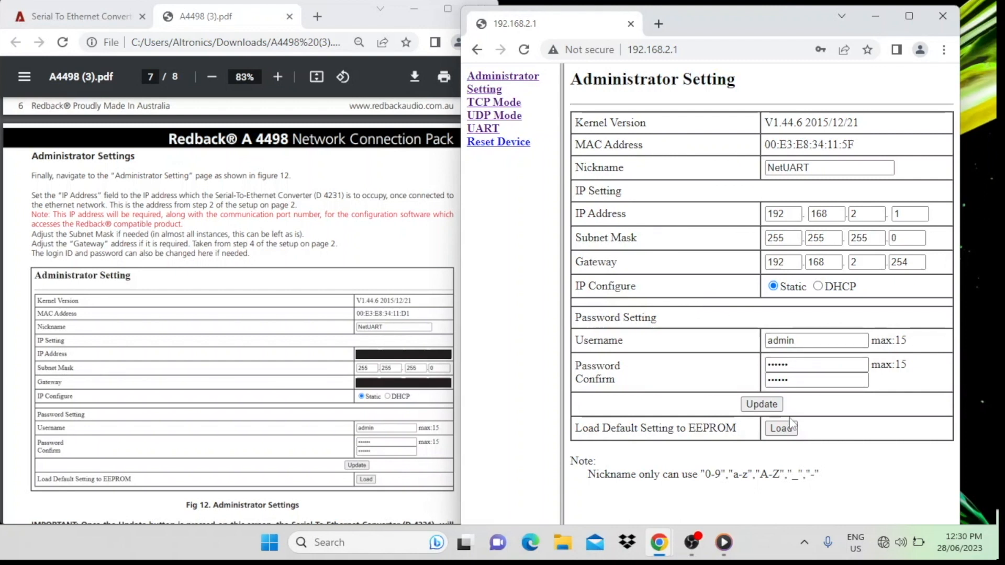
scroll(335, 388, down, 3)
scroll(331, 390, up, 3)
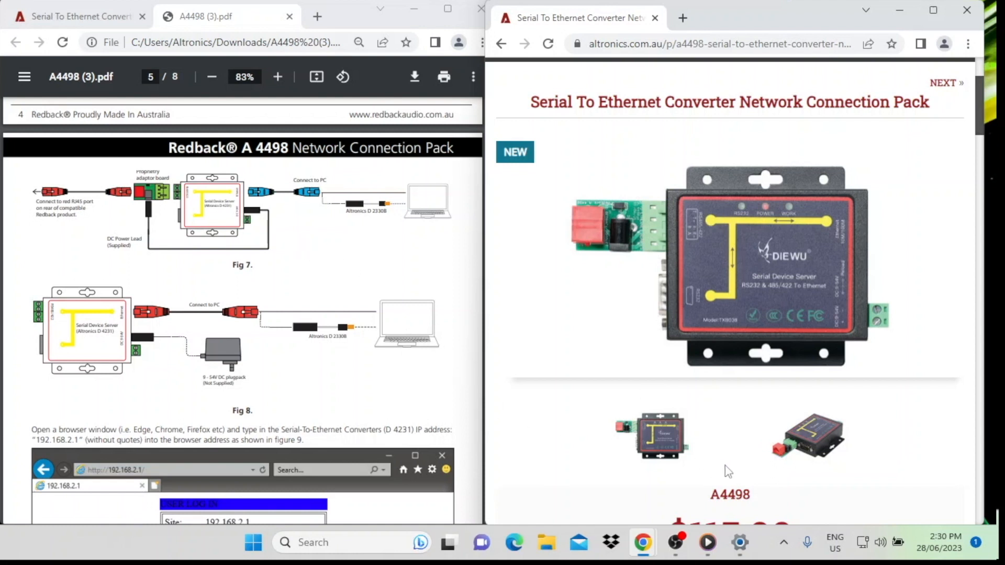
Step: Turn WiFi off in the Windows Network and Internet settings and open the Ethernet connection's IP details
right_click(865, 546)
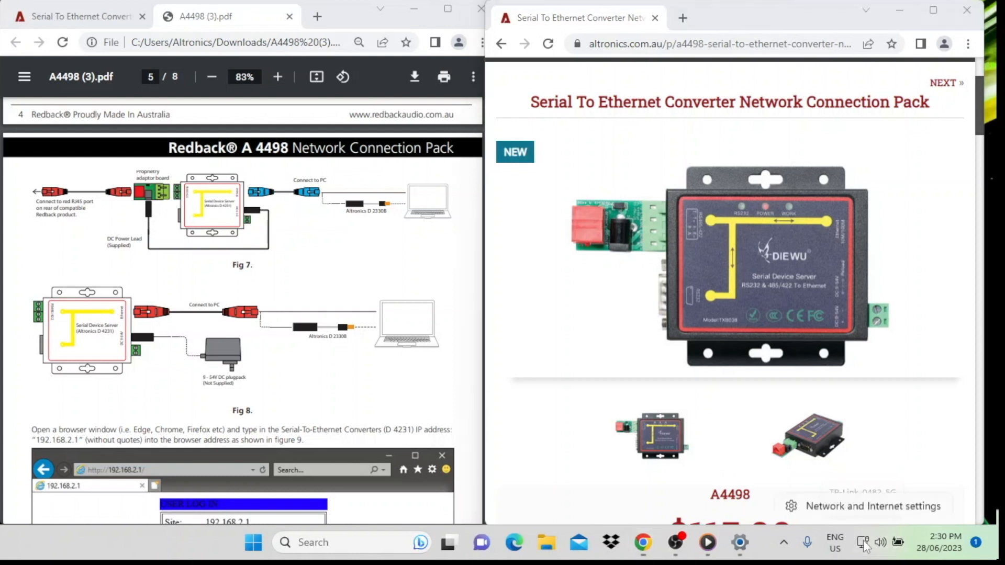
click(864, 503)
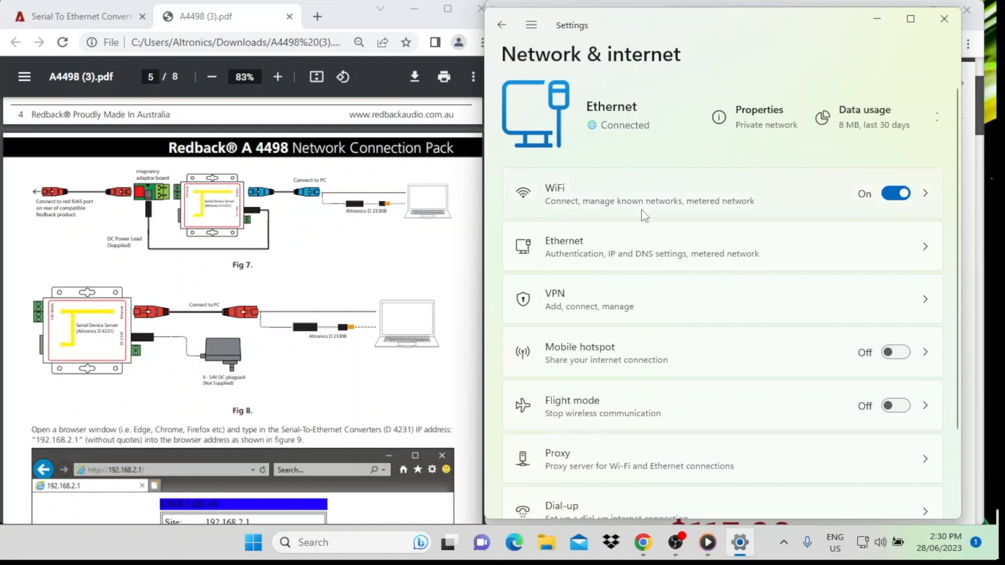
click(897, 195)
click(702, 255)
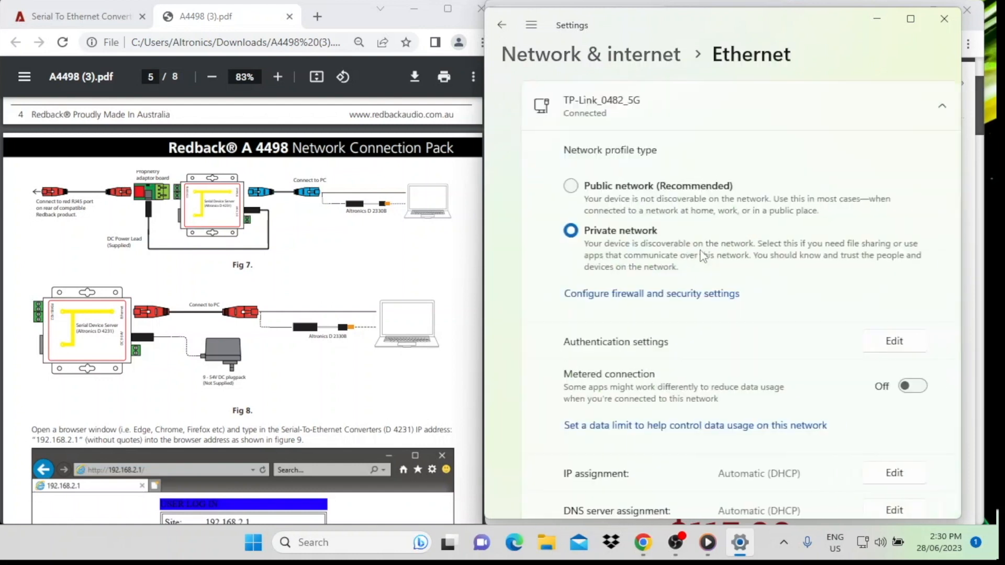
scroll(743, 288, down, 5)
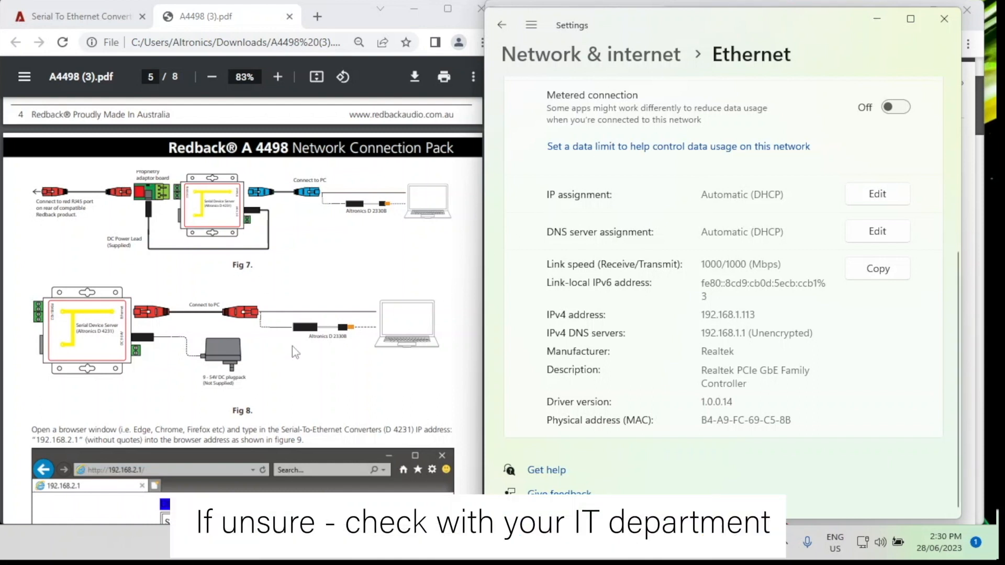
Step: Bring up the manual's figure 6b and switch the Ethernet IP assignment to Manual with IPv4 turned on
scroll(289, 351, down, 2)
scroll(289, 351, up, 3)
scroll(290, 351, up, 5)
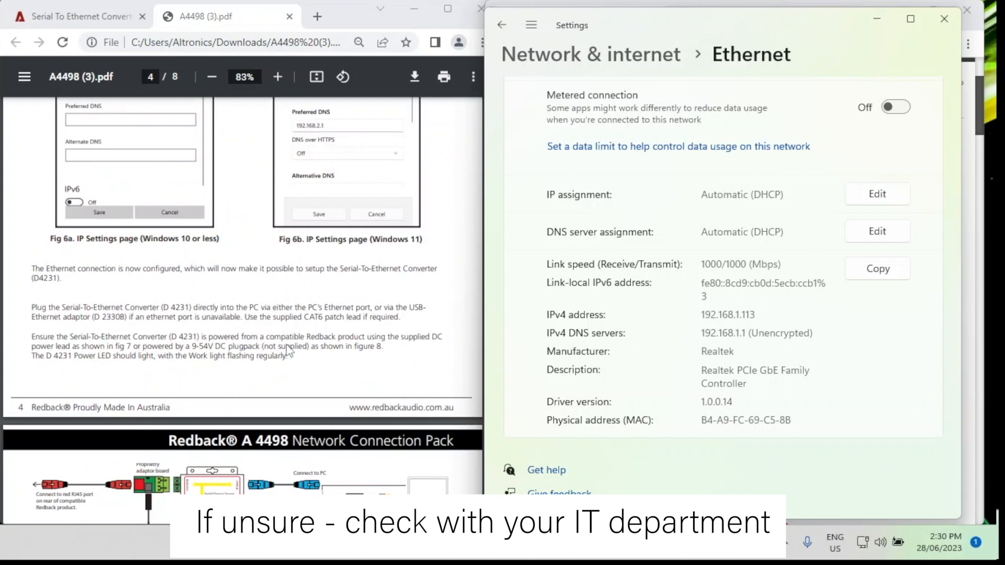
scroll(290, 350, up, 4)
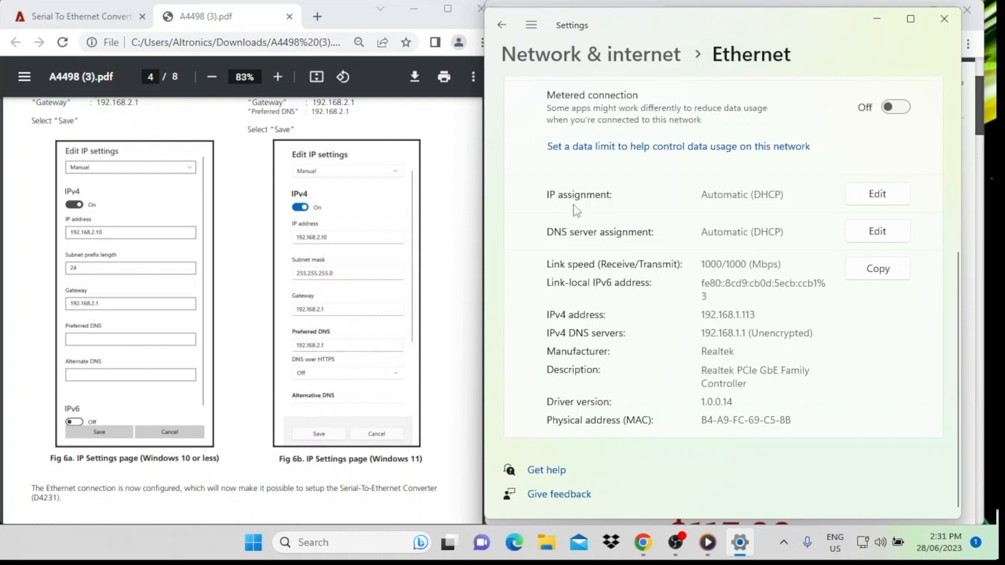
click(879, 195)
click(762, 242)
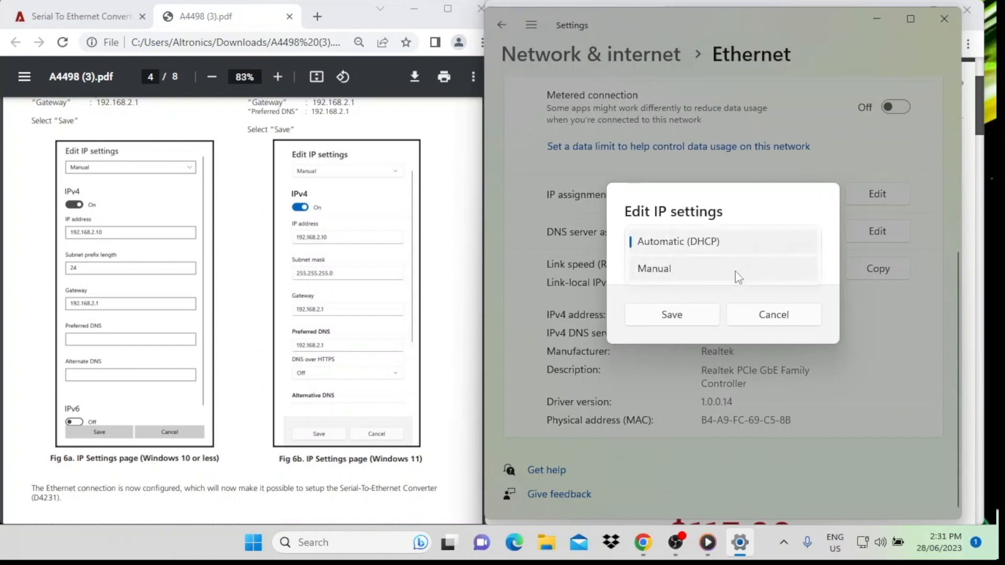
click(732, 275)
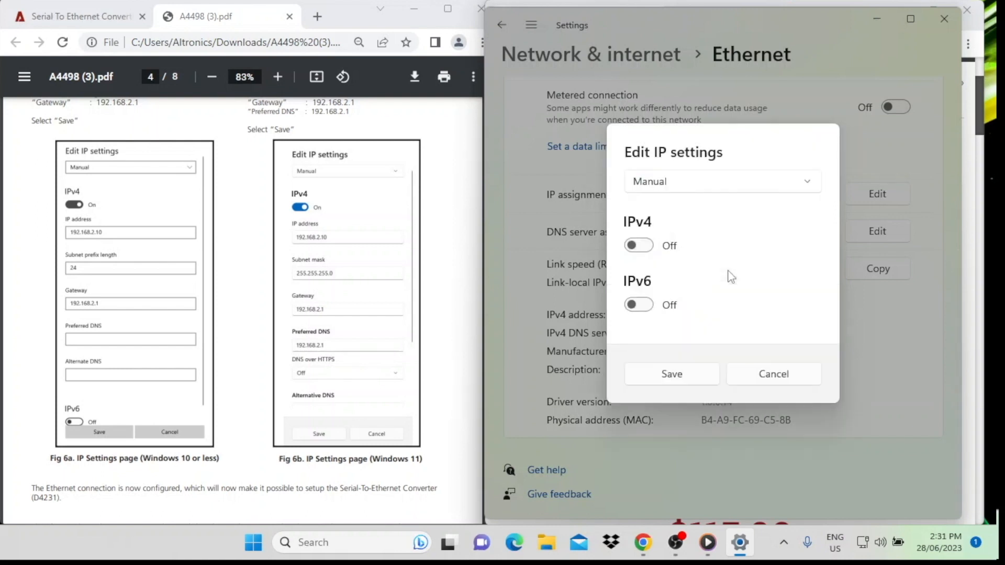
click(645, 246)
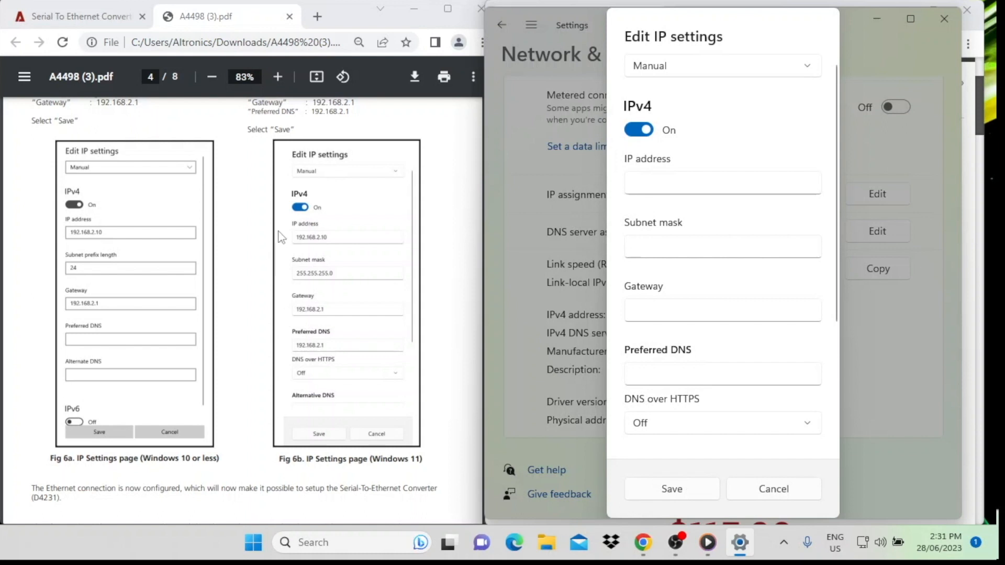
Step: Enter 192.168.2.10 as the IPv4 address and 255.255.255.0 as the subnet mask in the Ethernet IP settings
click(635, 183)
text(192.168.2.10)
click(649, 247)
text(255.255.255.0)
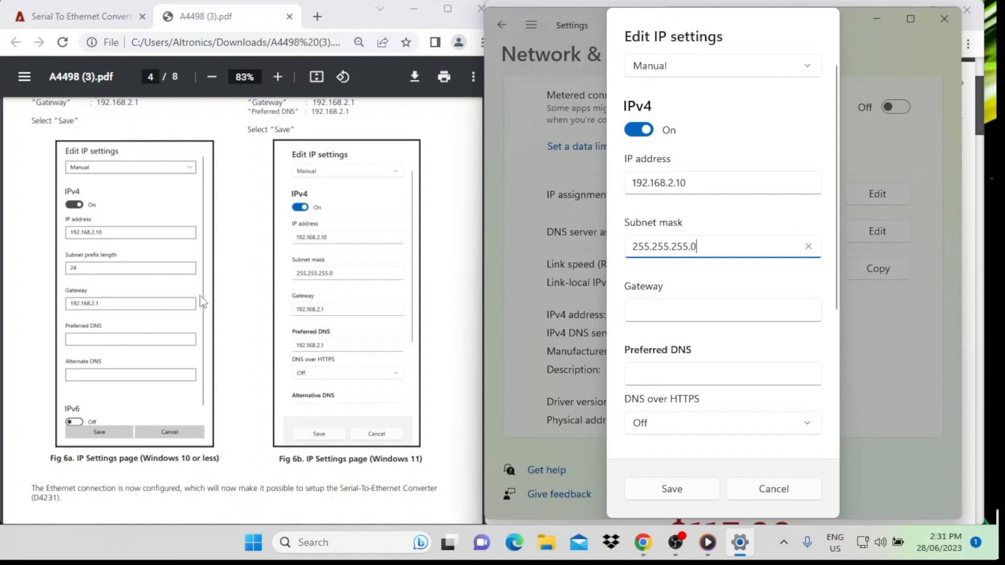
Step: Set both the gateway and the preferred DNS to 192.168.2.1 and save the Ethernet IP settings
click(635, 318)
text(192.168.2.1)
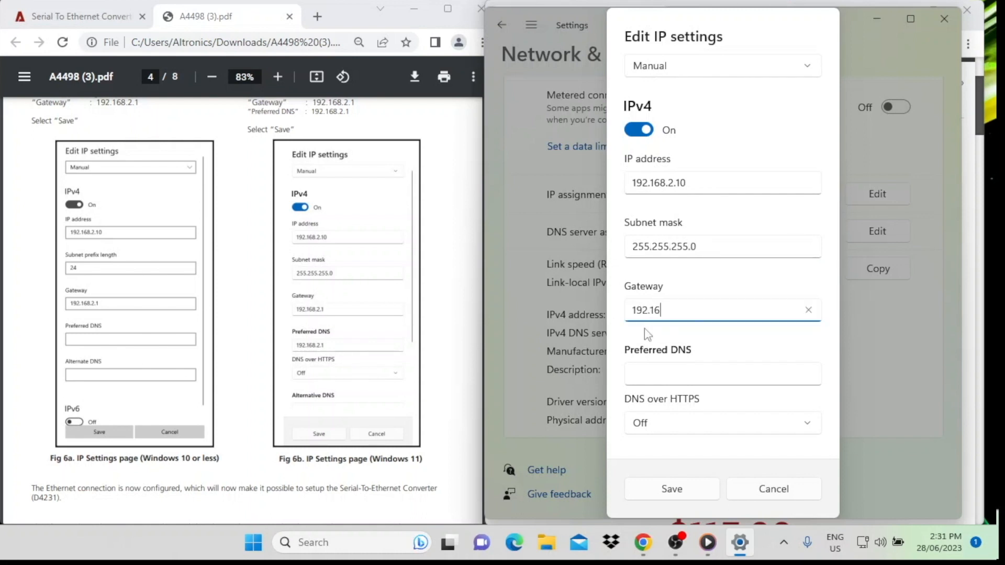
drag(684, 309, 620, 316)
key(ctrl+c)
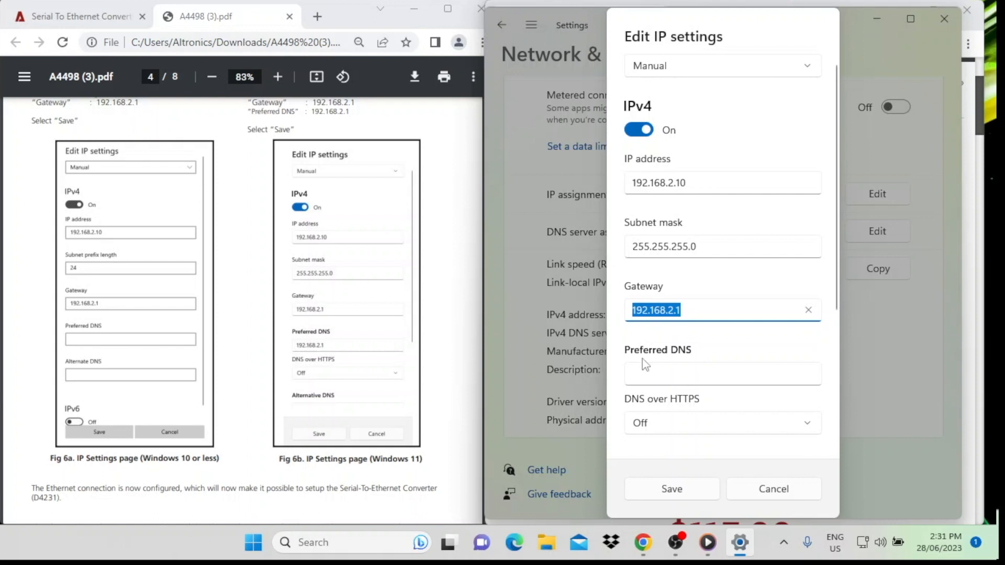
click(644, 372)
key(ctrl+v)
click(686, 489)
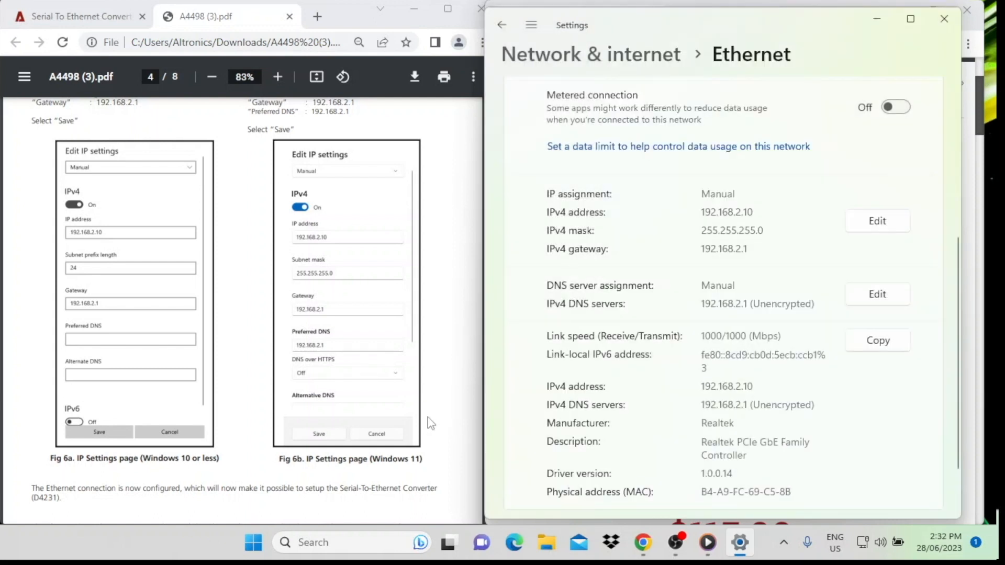
Step: Bring up the manual's User Log In instructions with figure 9 and close the Windows network settings
scroll(371, 382, down, 15)
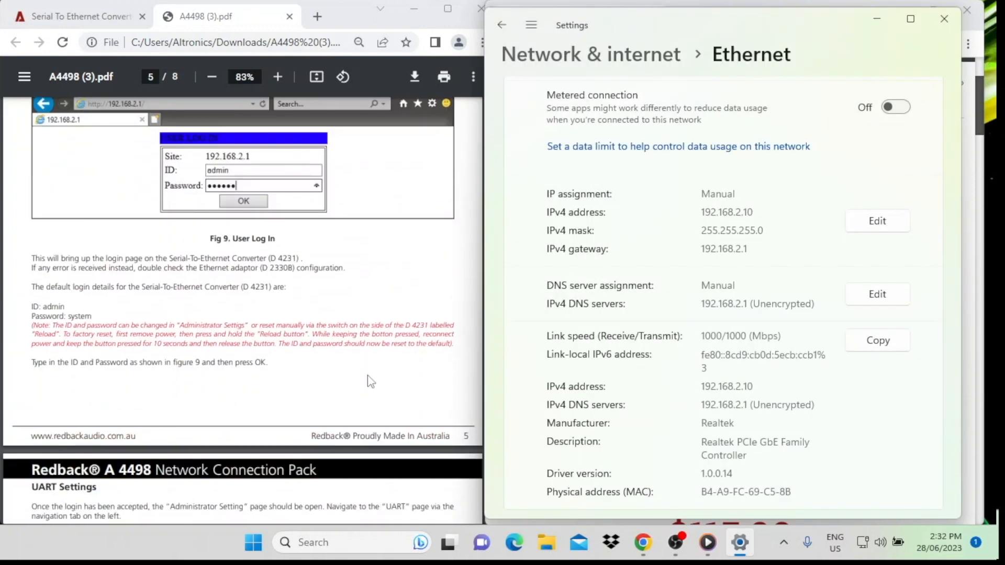
click(370, 382)
scroll(372, 341, up, 10)
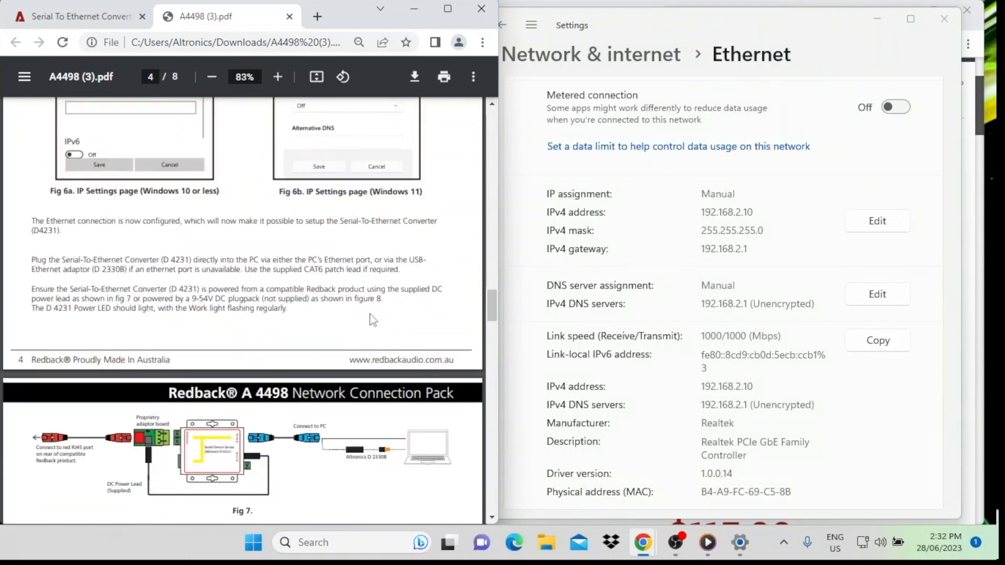
scroll(375, 325, down, 10)
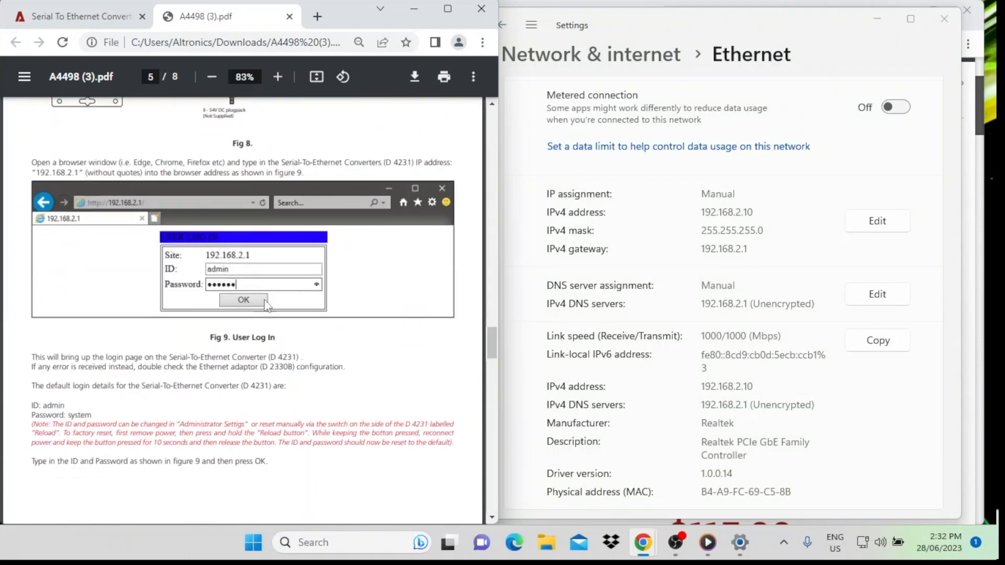
click(945, 19)
Step: Load the converter's login page at 192.168.2.1 in the browser window showing the Altronics product page
scroll(715, 256, up, 3)
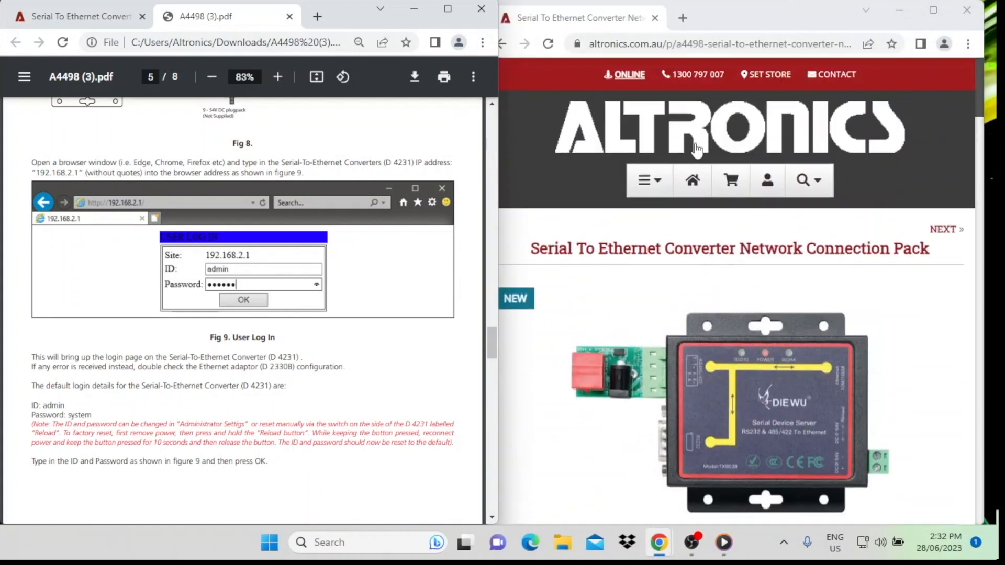
click(710, 48)
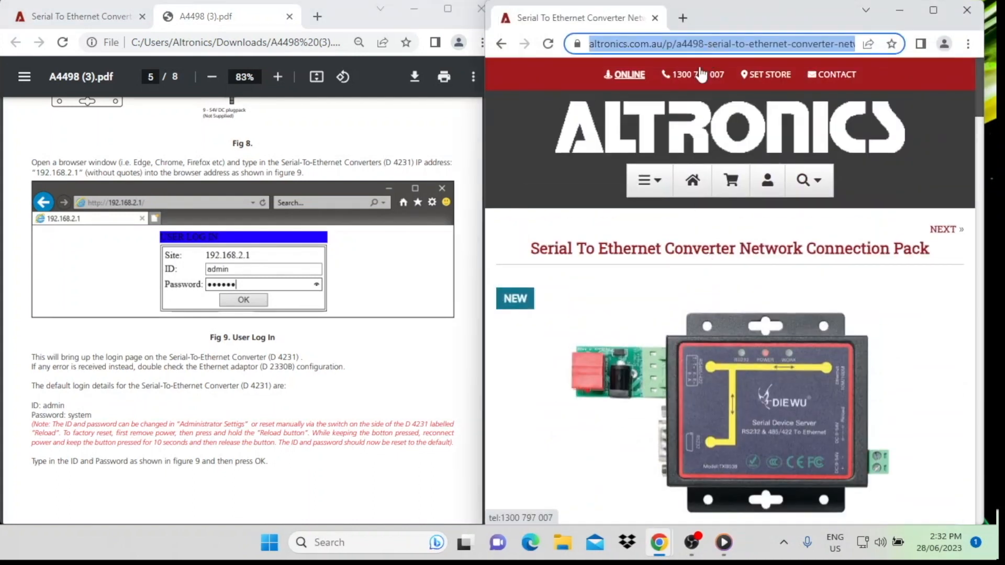
text(192.1)
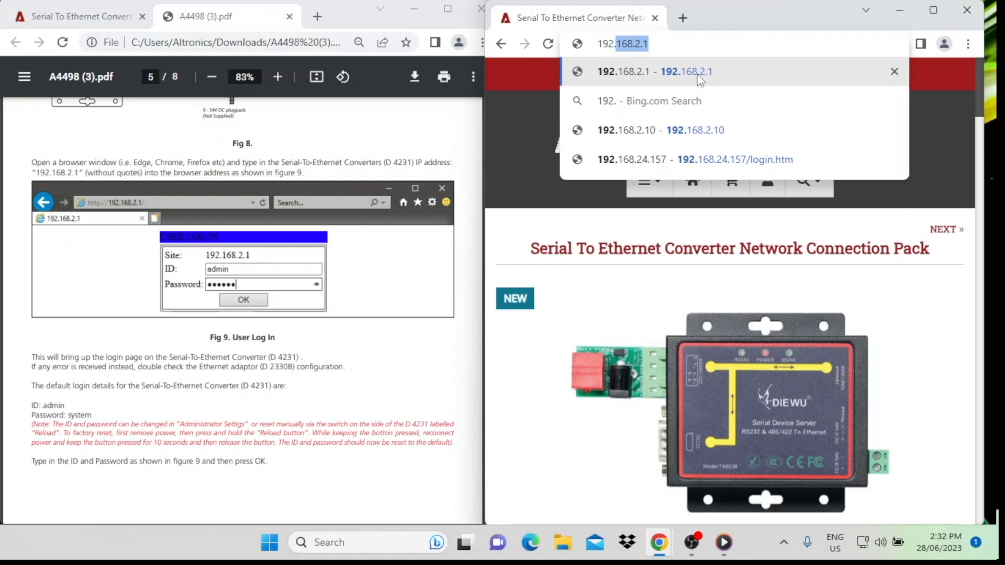
text(68.2.1)
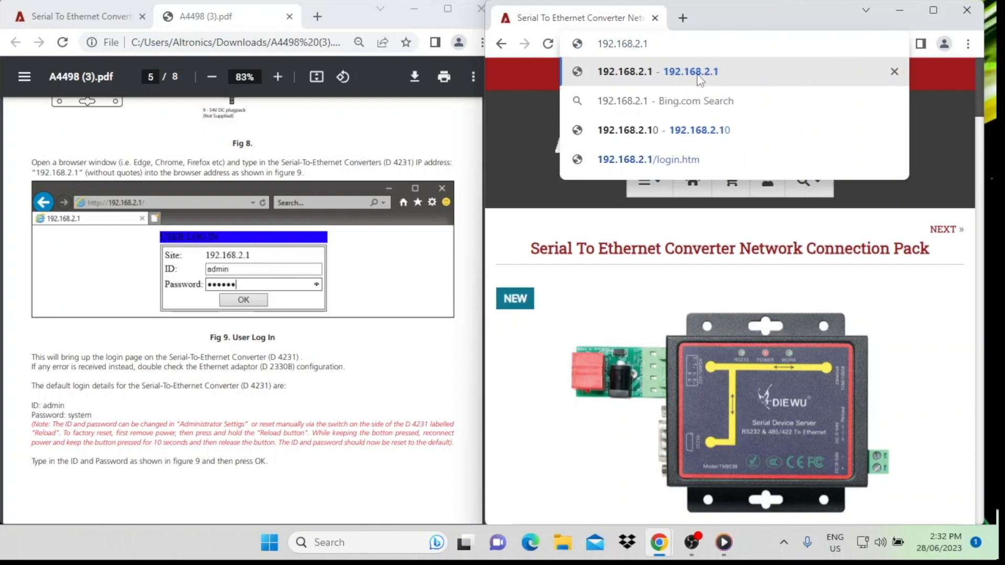
click(698, 76)
Step: Log in to the converter with the ID admin and the account password
click(716, 107)
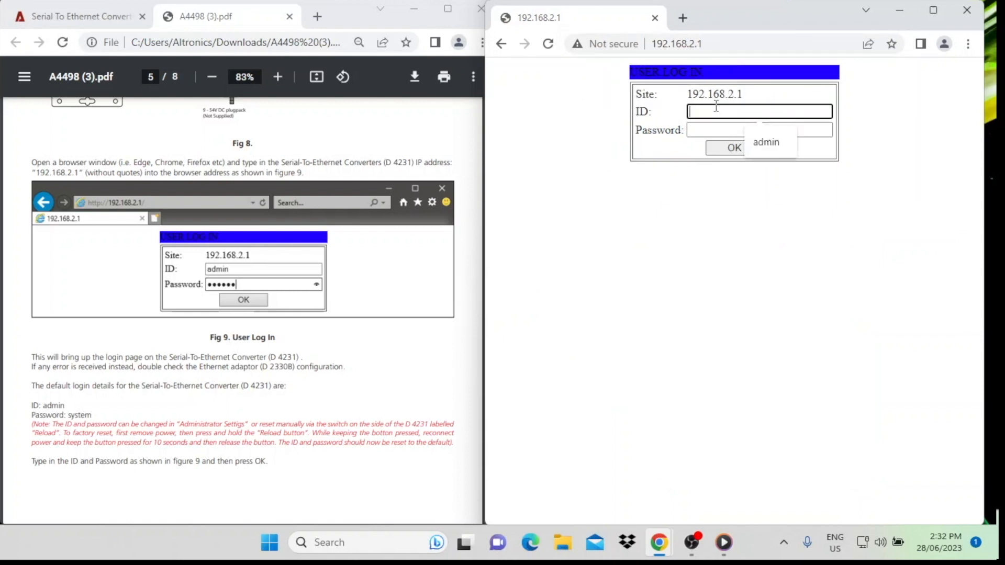
text(admin)
click(698, 129)
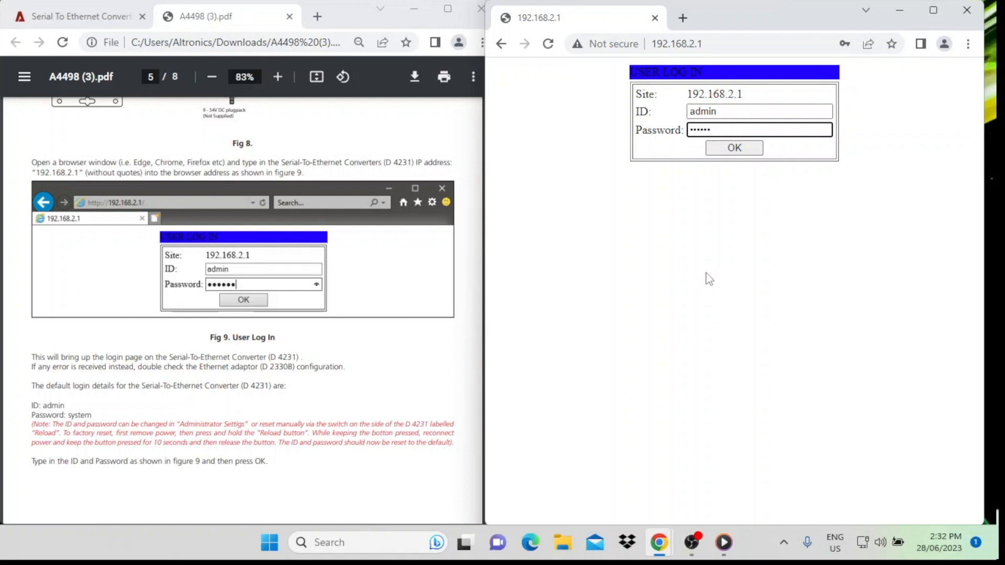
click(734, 147)
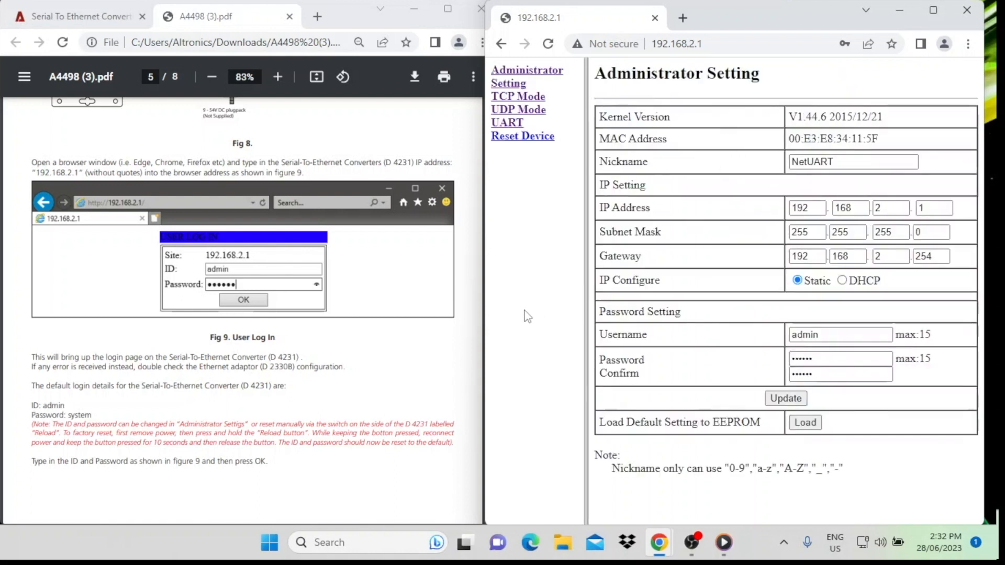
Step: Open the converter's UART page and compare its settings with the manual's figure 10
scroll(379, 318, down, 9)
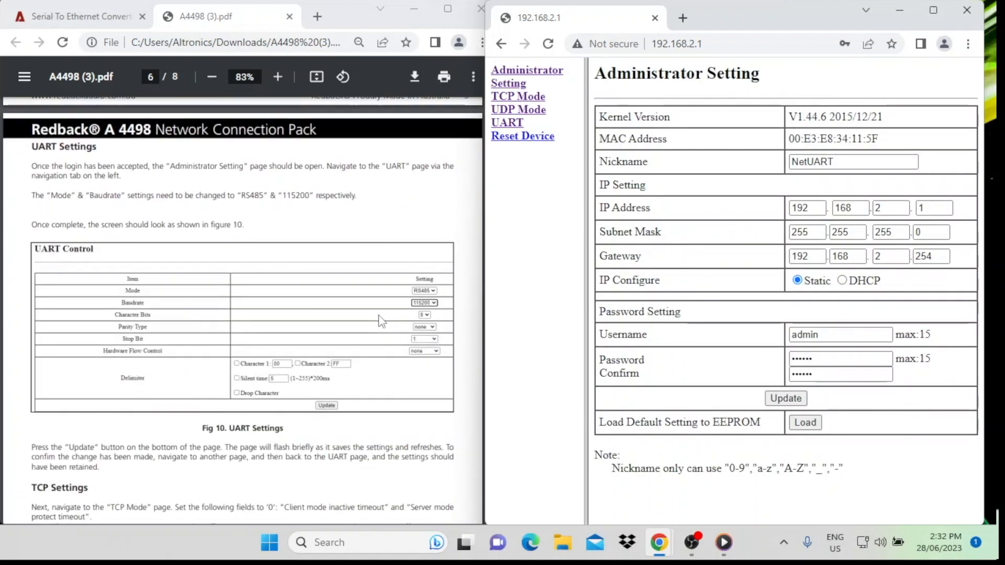
scroll(378, 315, down, 2)
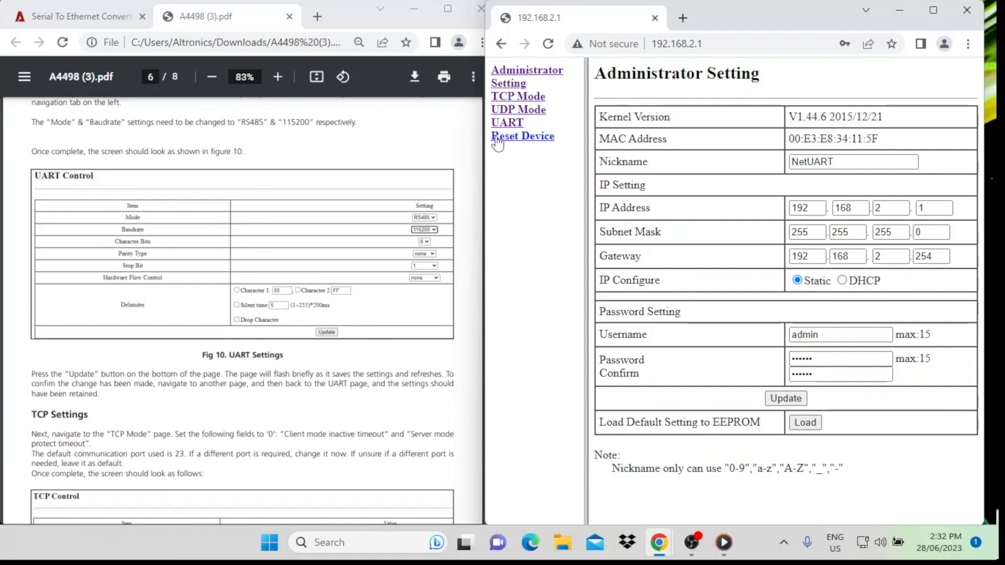
click(509, 123)
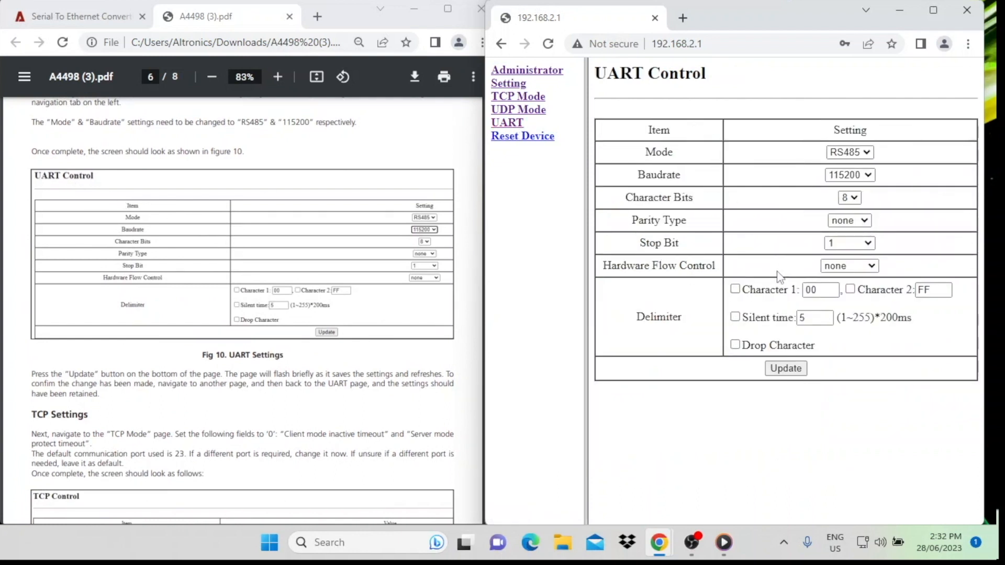
drag(770, 15, 746, 15)
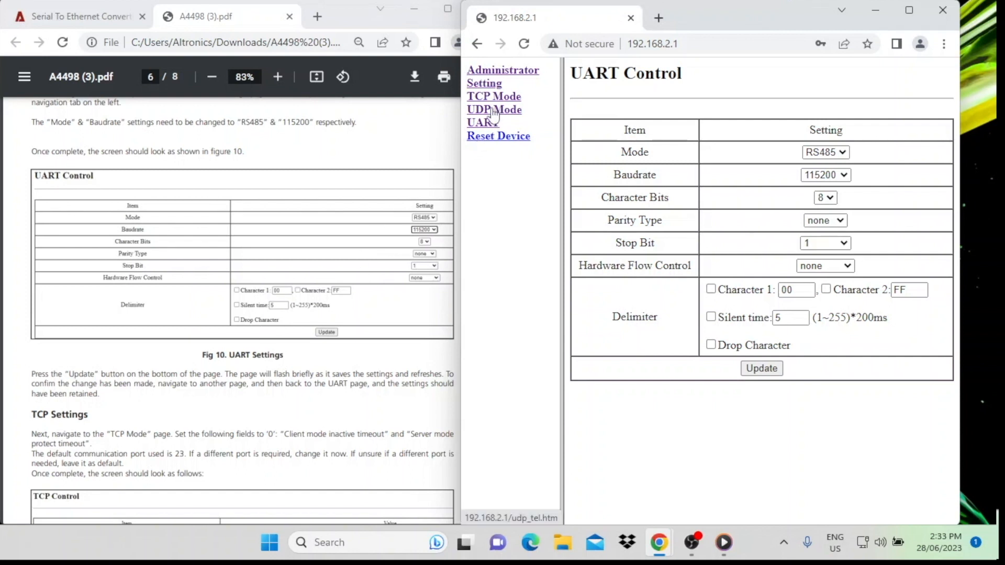
Step: Open the TCP Mode page, compare it with the manual's TCP Settings section and save its settings
scroll(296, 293, down, 4)
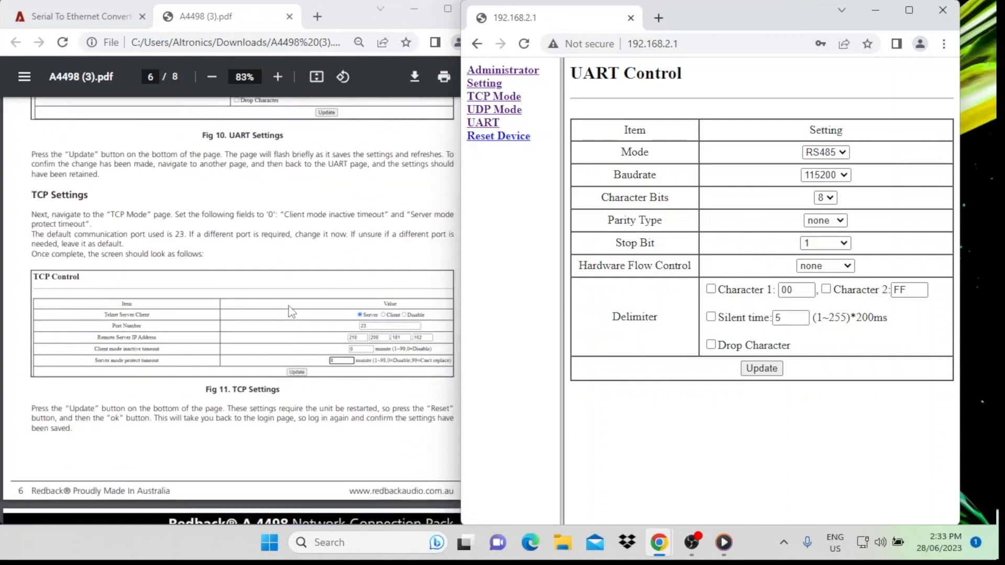
click(494, 99)
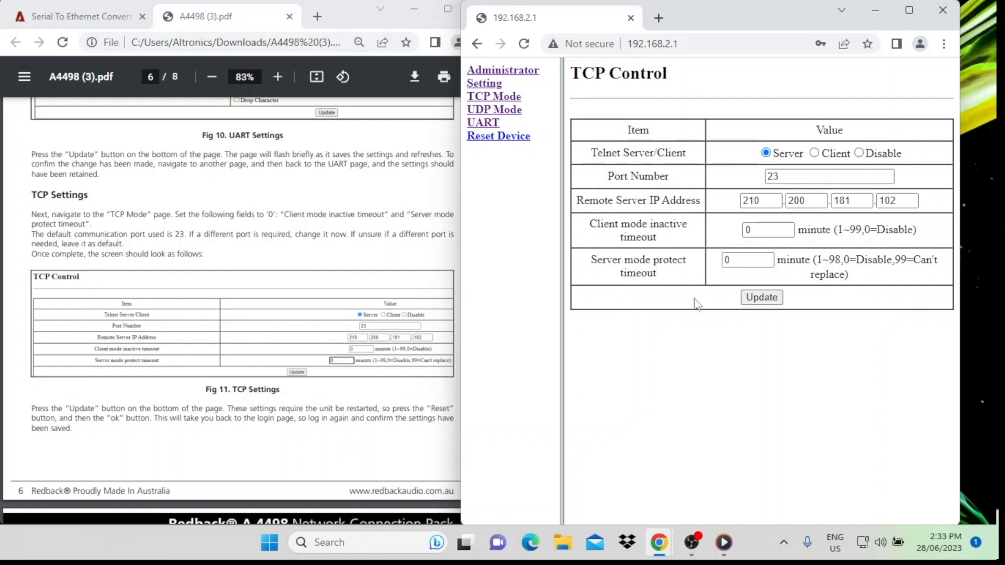
click(761, 297)
Step: Bring up the manual's Administrator Settings section and open the converter's Administrator Setting page
middle_click(246, 350)
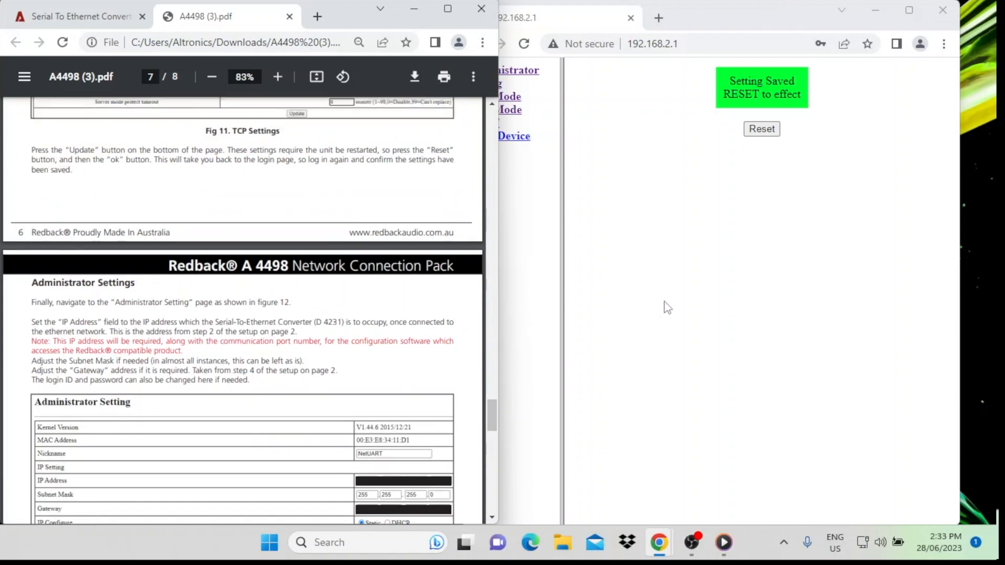
click(668, 307)
click(509, 73)
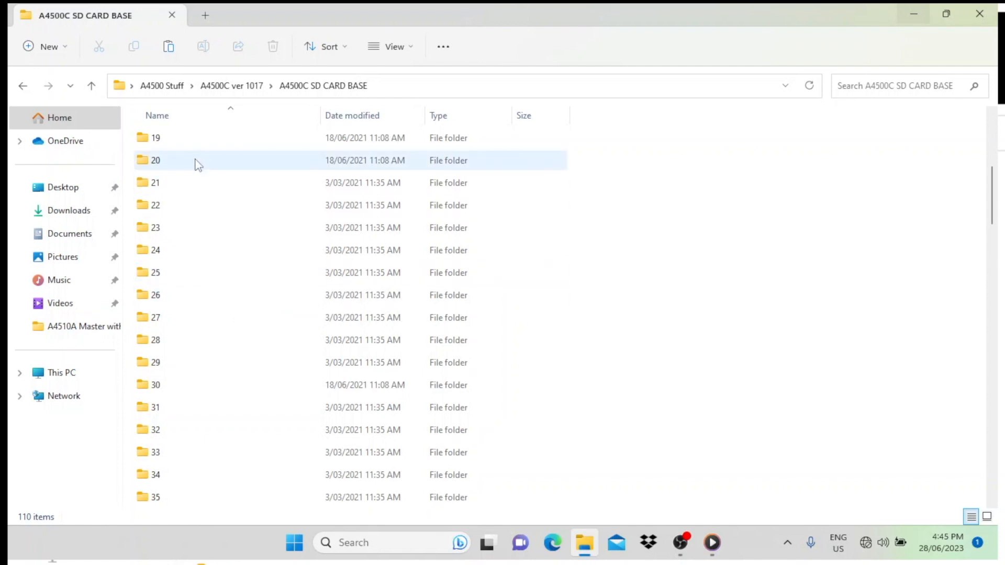
Step: Launch the REDBACK WEEKLY TIMER PROGRAMMER from the A4500C SD CARD BASE folder and maximise its window
scroll(234, 317, down, 3)
scroll(237, 317, down, 19)
scroll(221, 311, down, 4)
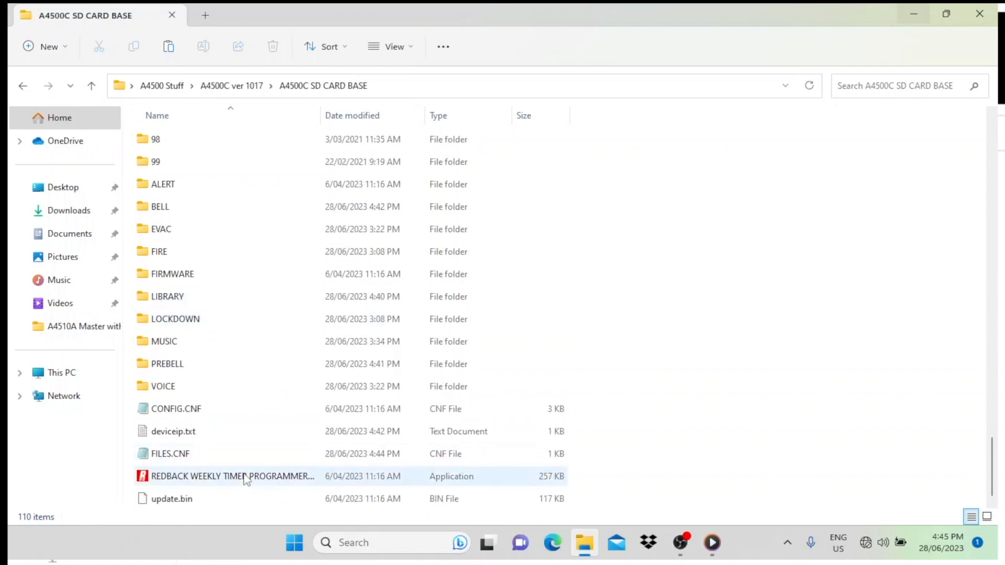
double_click(141, 477)
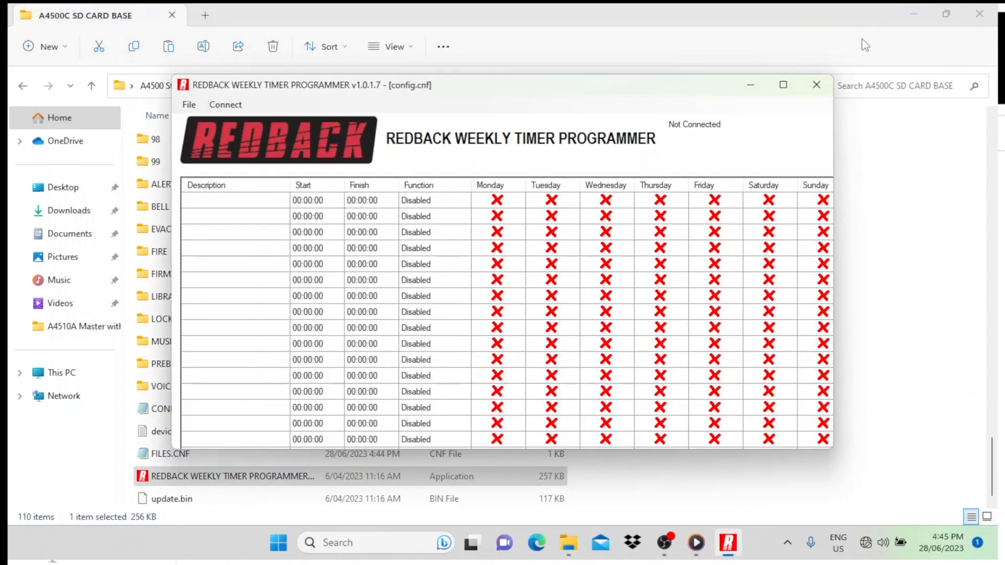
click(783, 85)
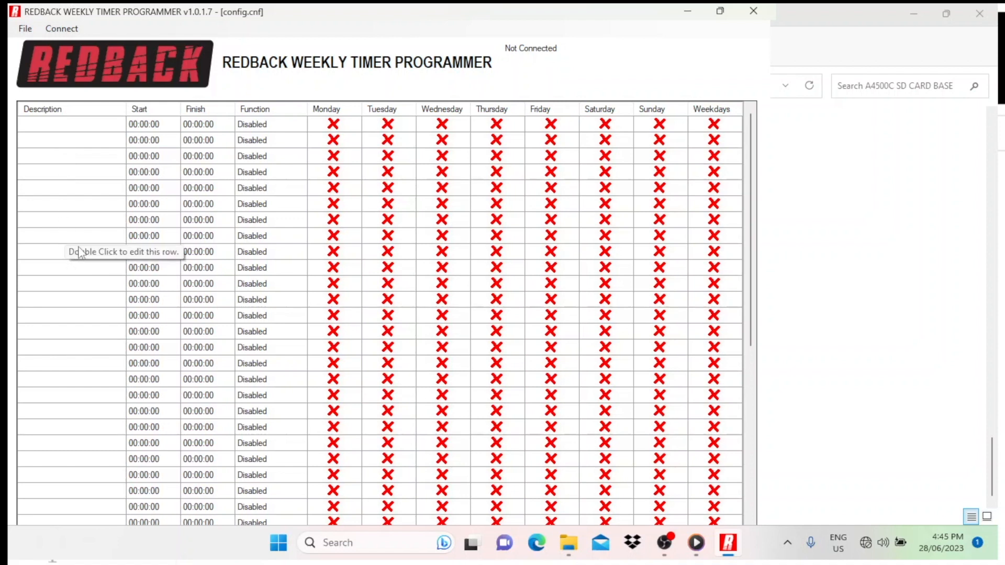
Step: Open the Card Manager and look through its list of SD card folders
click(25, 29)
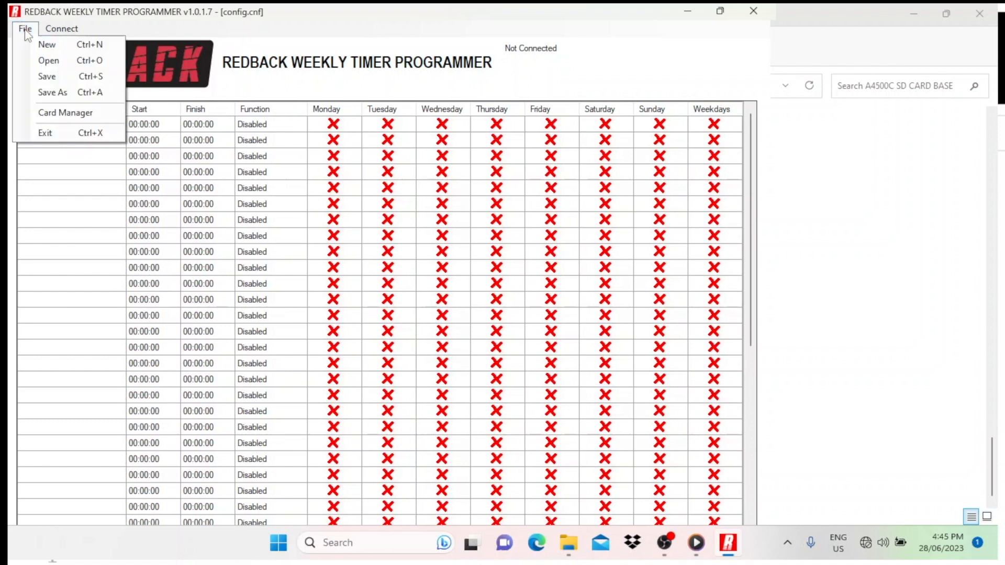
click(44, 112)
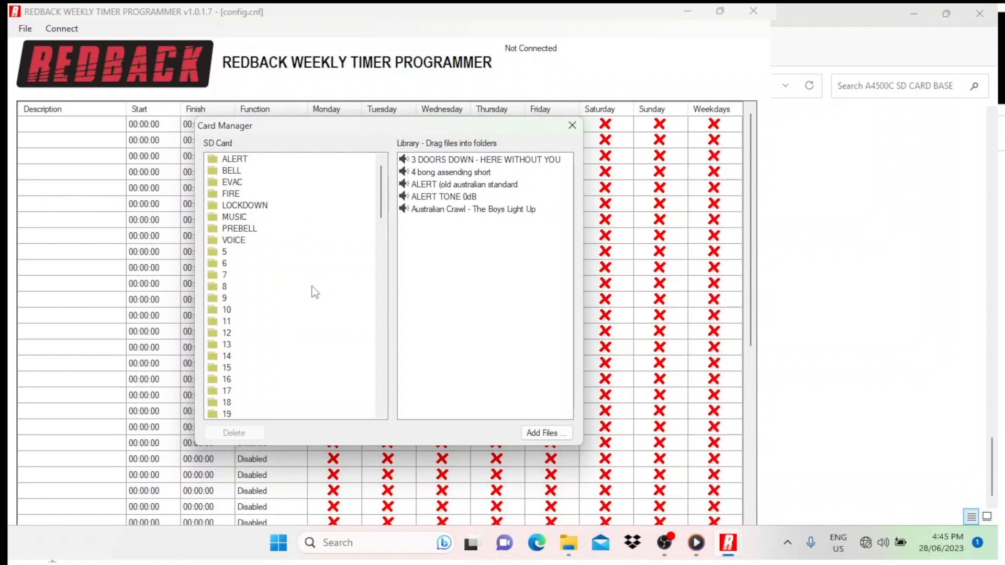
scroll(298, 307, down, 5)
scroll(301, 316, up, 5)
Step: Add the Music folder's MP3 files from 3 DOORS DOWN - HERE WITHOUT YOU through the STEVE WINWOOD track to the library
click(542, 432)
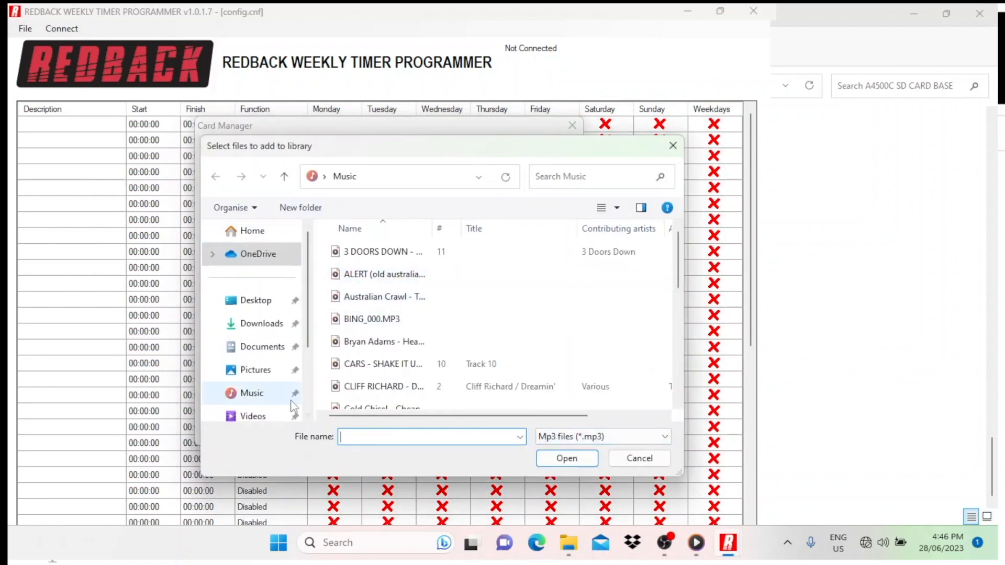
click(368, 259)
scroll(396, 304, down, 5)
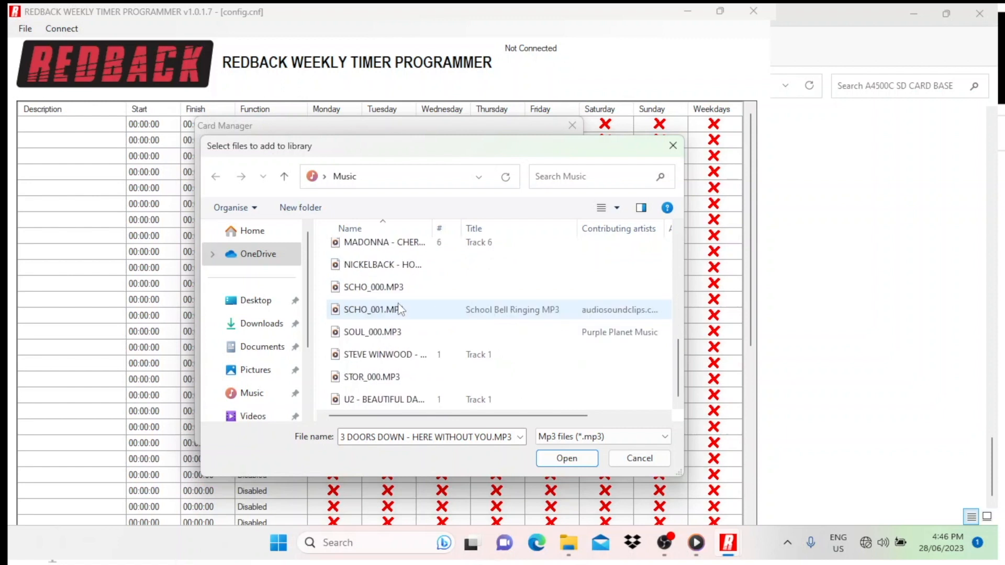
shift+click(383, 355)
click(561, 459)
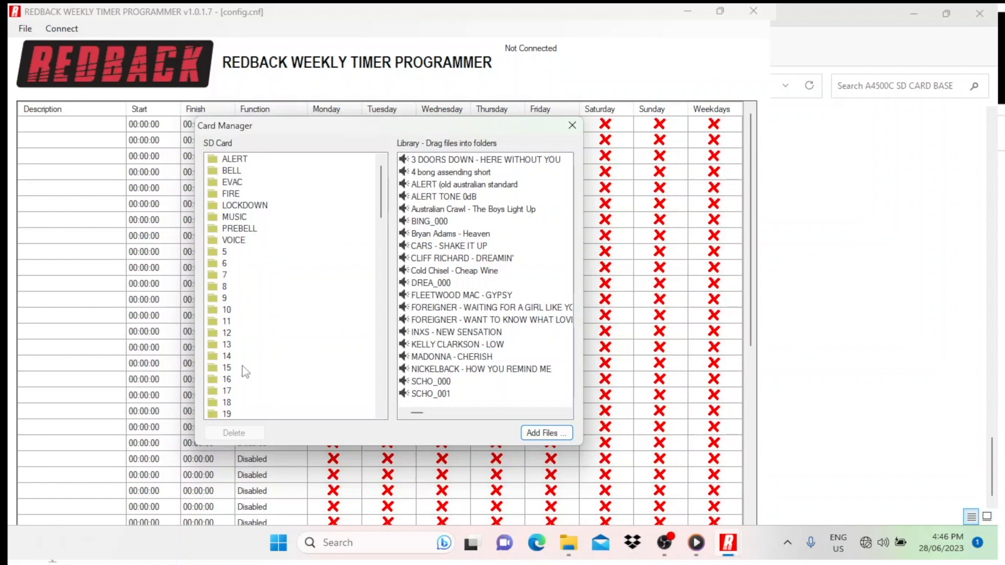
Step: Expand the PREBELL folder and add FLEETWOOD MAC - GYPSY, INXS - NEW SENSATION and MADONNA - CHERISH to it from the library
double_click(213, 231)
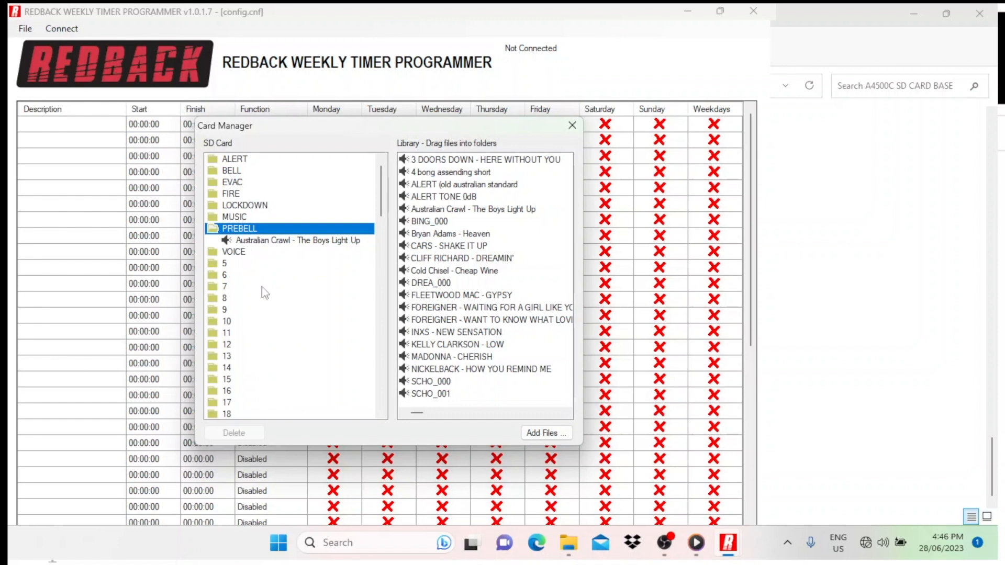
drag(421, 297, 245, 230)
drag(424, 333, 234, 229)
drag(427, 358, 244, 231)
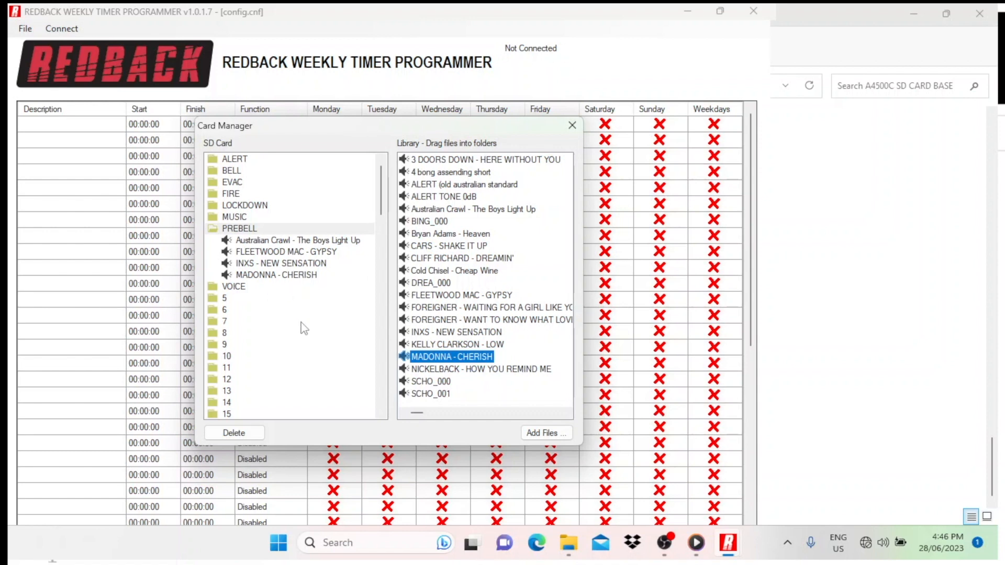
Step: Delete INXS - NEW SENSATION from the PREBELL folder on the SD card
click(266, 264)
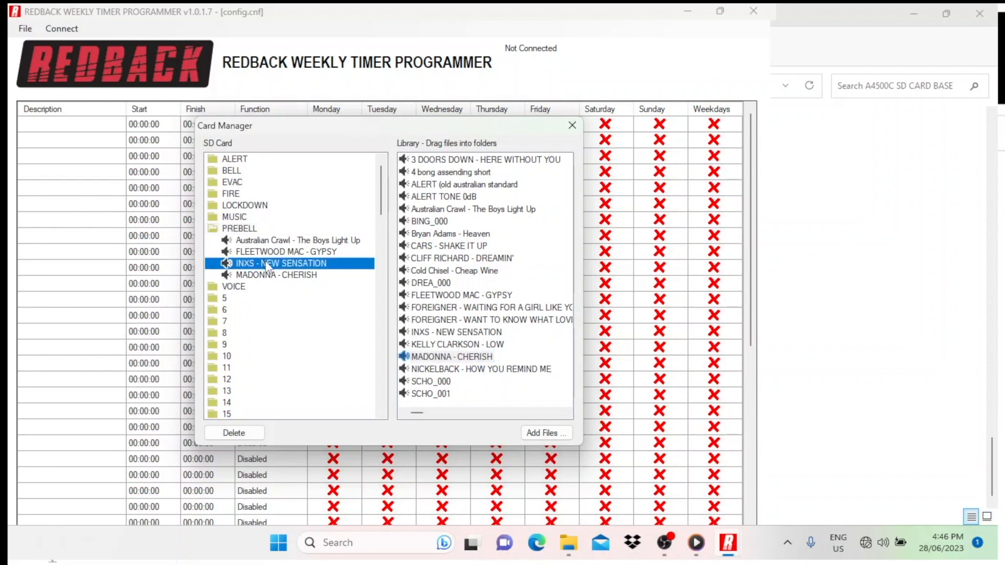
key(Delete)
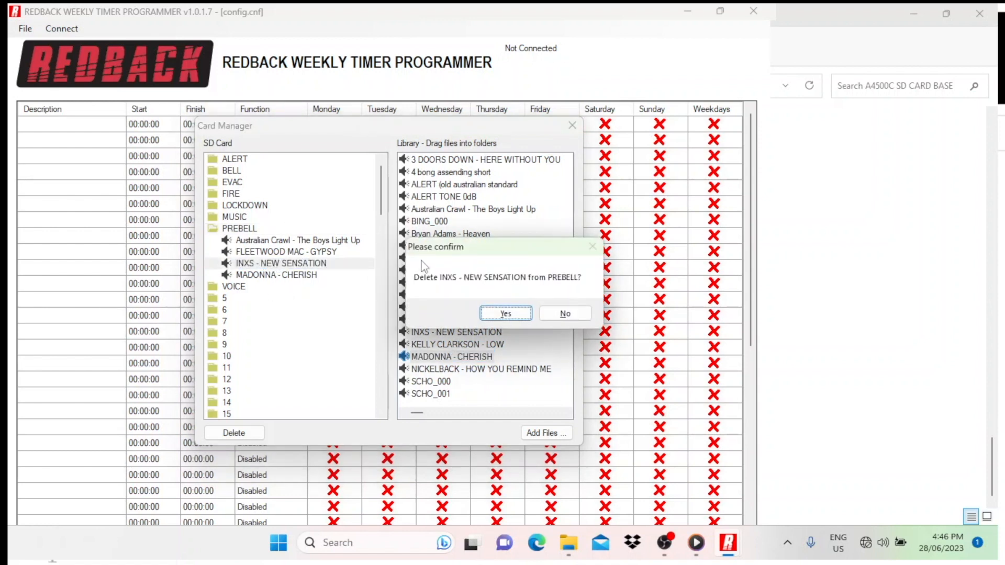
click(493, 315)
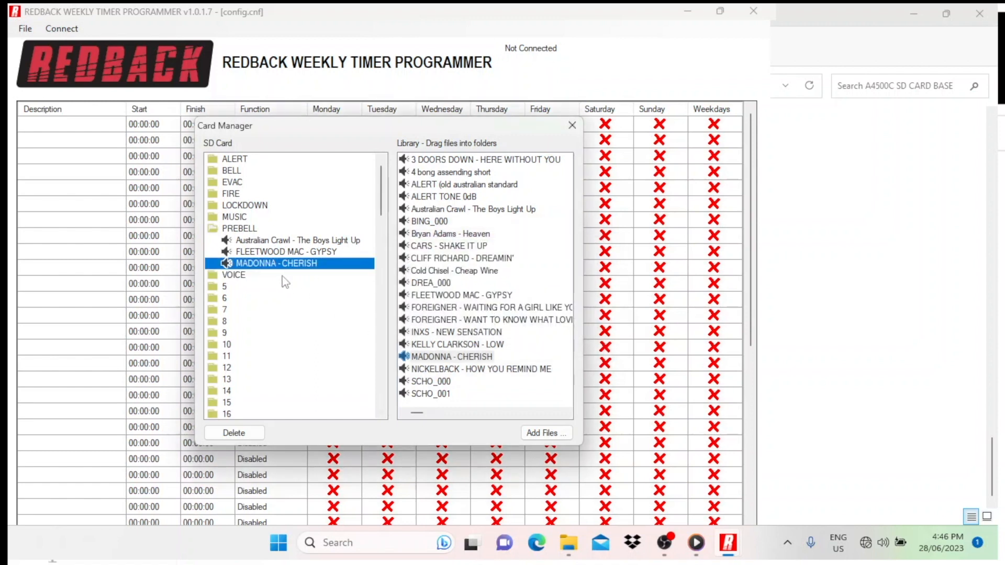
Step: Delete 4 bong assending short from the SD card's BELL folder and try to close the Card Manager, declining to continue with the folder empty
double_click(226, 230)
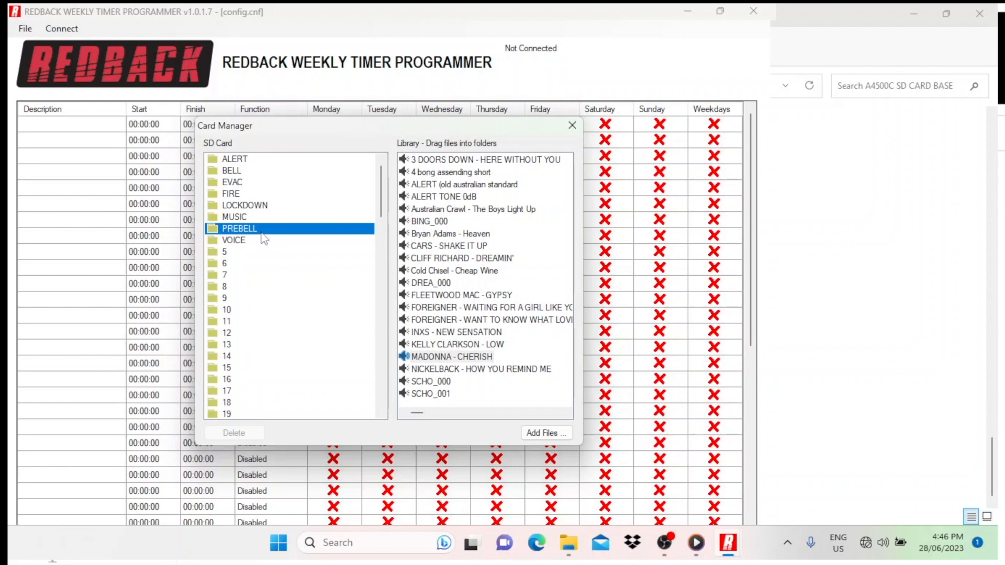
click(214, 171)
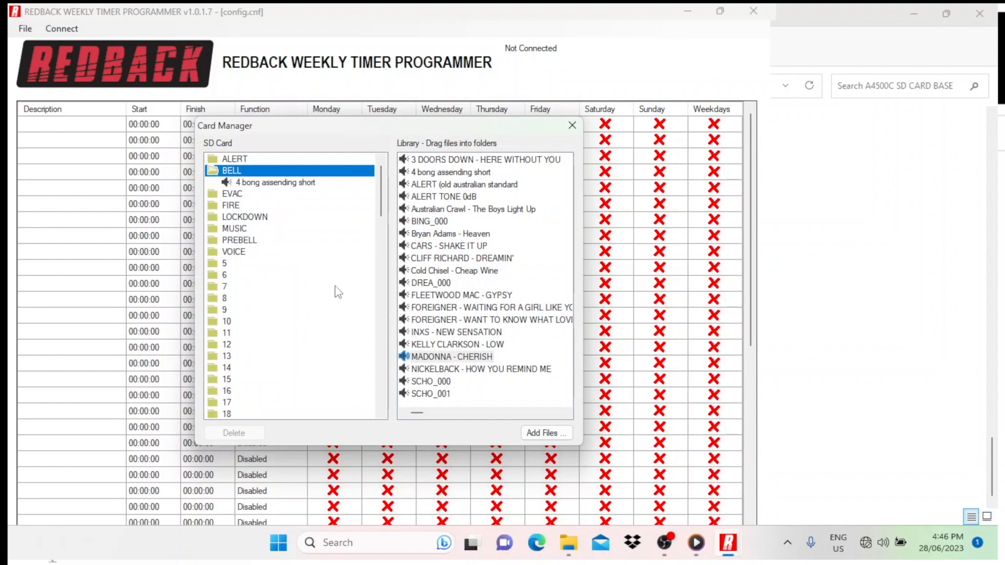
click(270, 184)
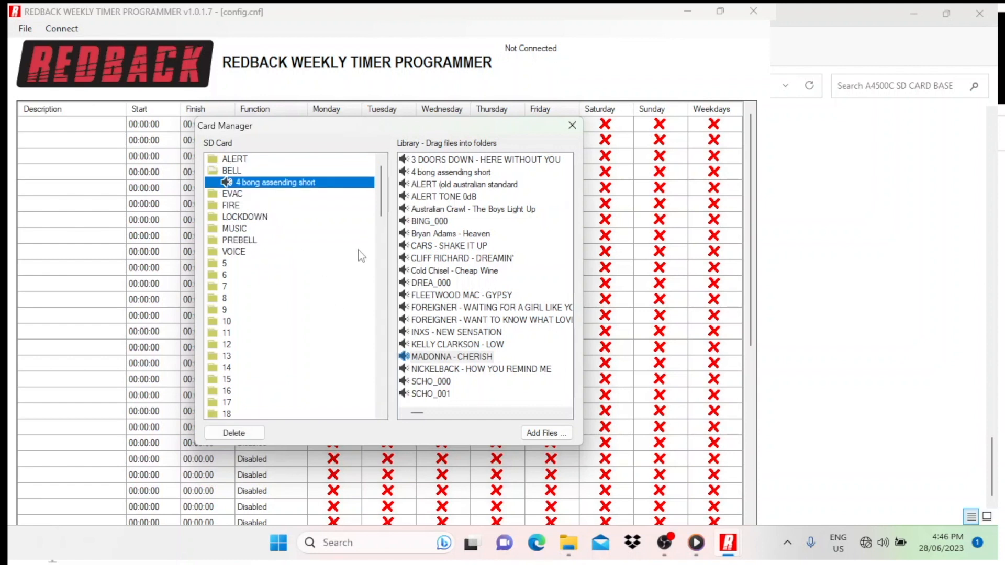
key(Delete)
click(501, 314)
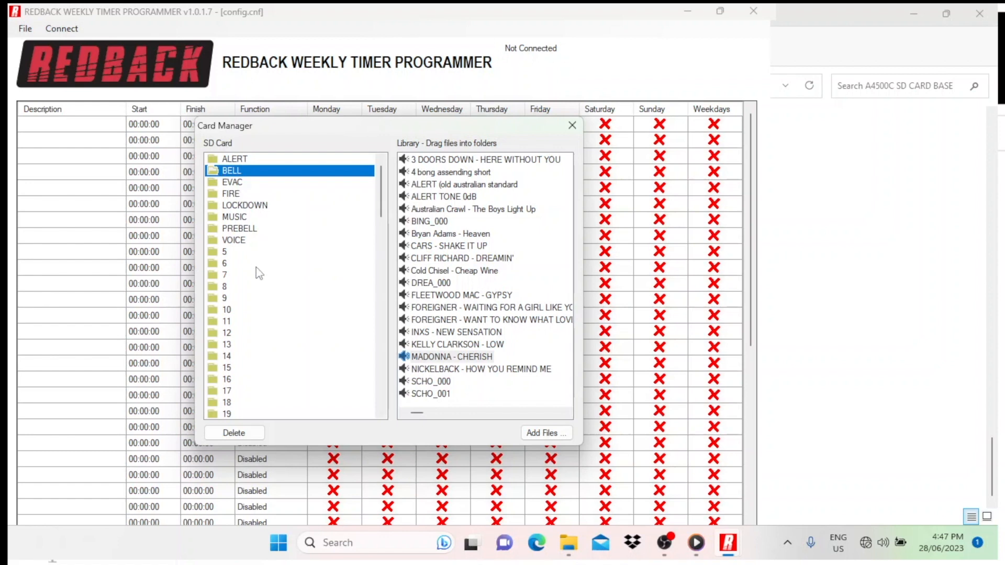
click(570, 124)
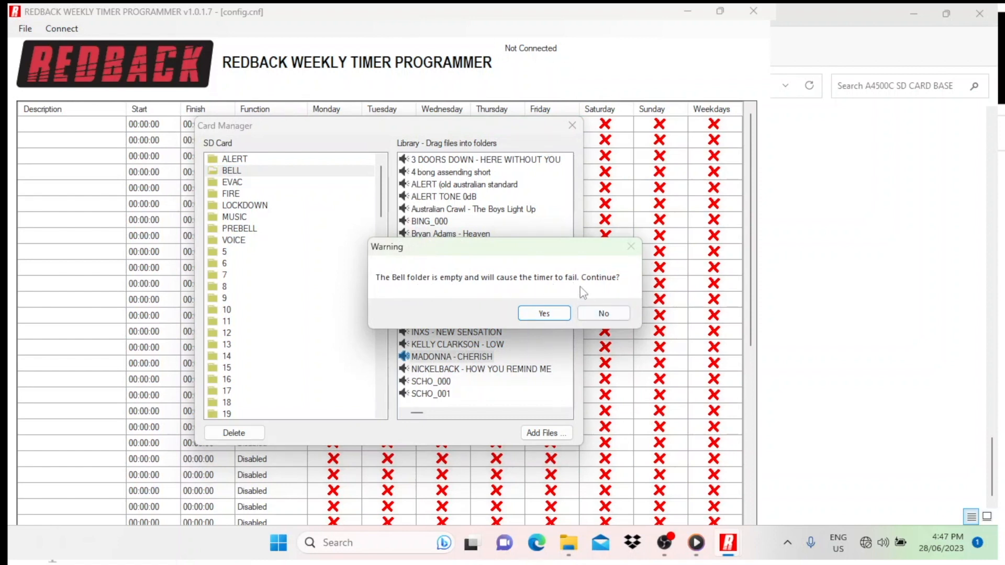
click(605, 314)
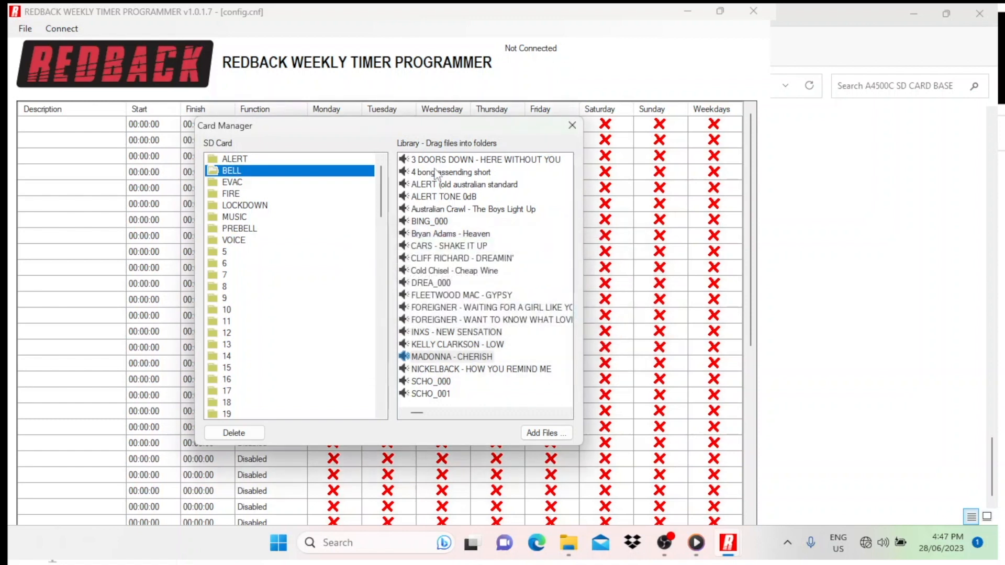
Step: Add 4 bong assending short from the library to the BELL folder, collapse the folder and close the Card Manager
drag(420, 176, 401, 176)
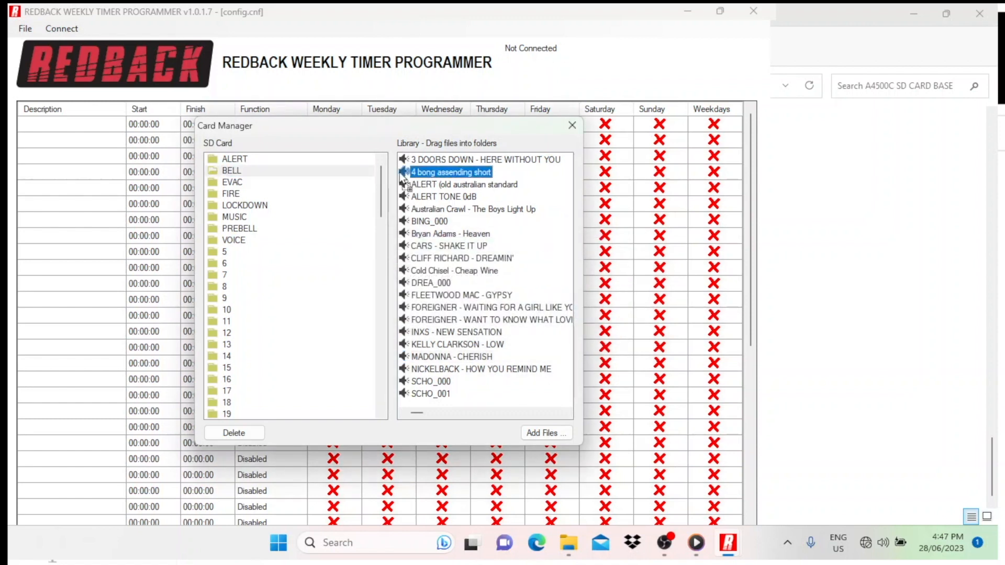
drag(237, 167, 228, 168)
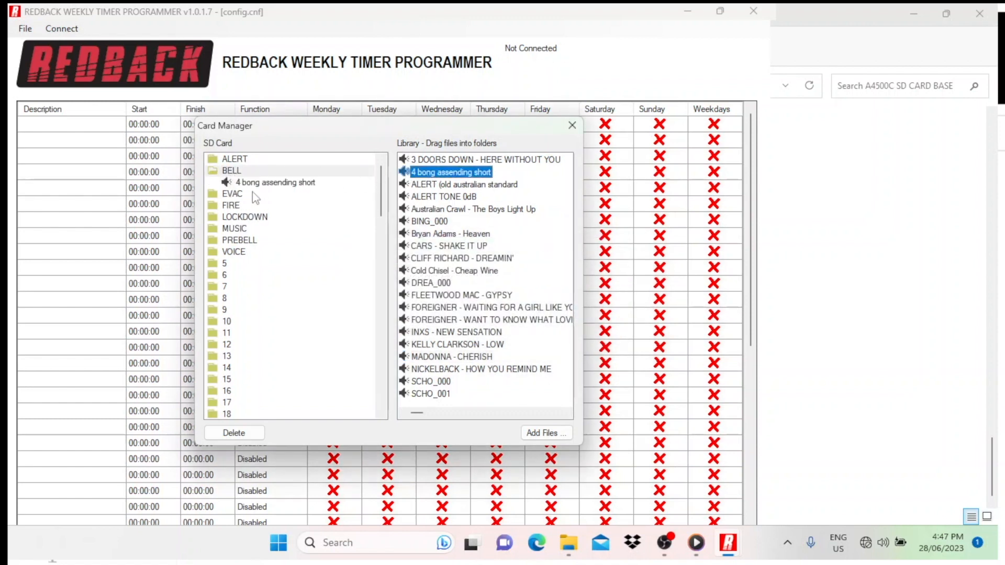
click(212, 171)
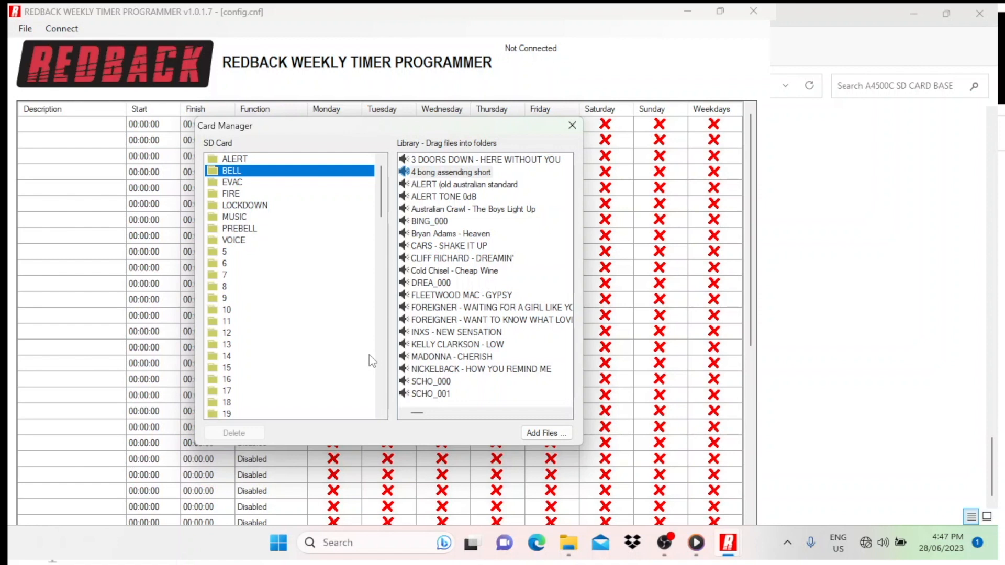
click(571, 127)
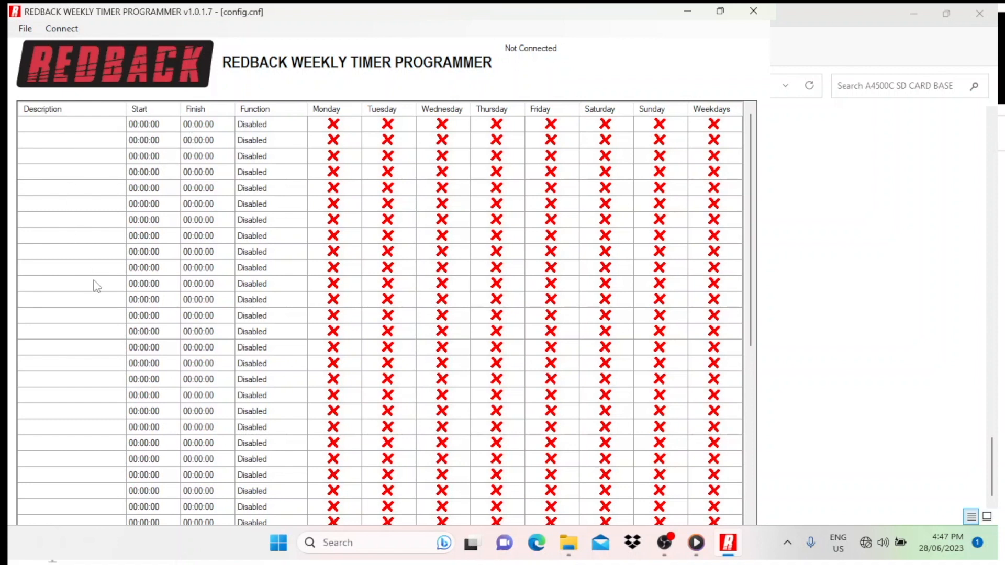
Step: Connect to the A4500 timer at 192.168.2.1 on port 23 and upload the displayed configuration, replacing the timer's own
click(61, 29)
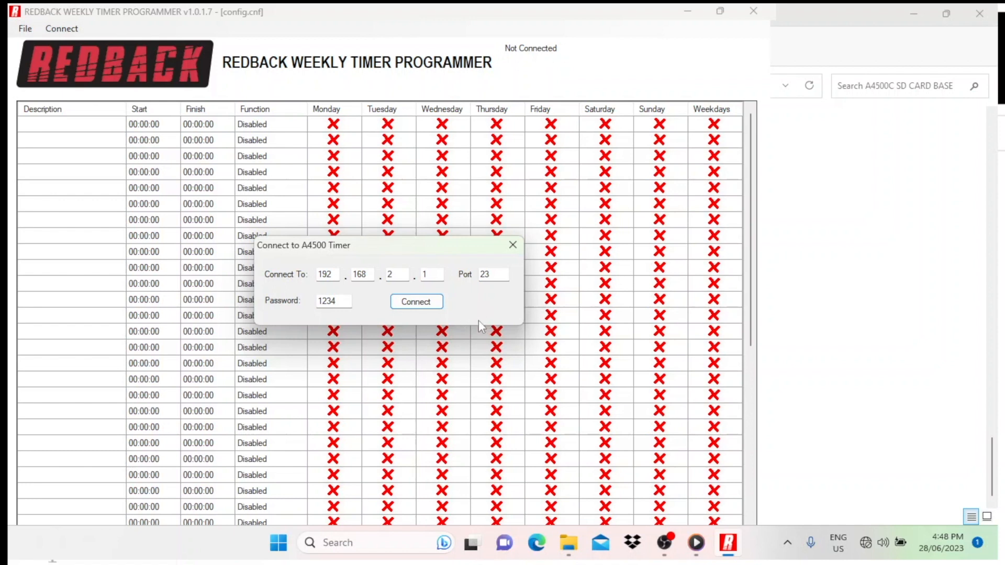
click(422, 304)
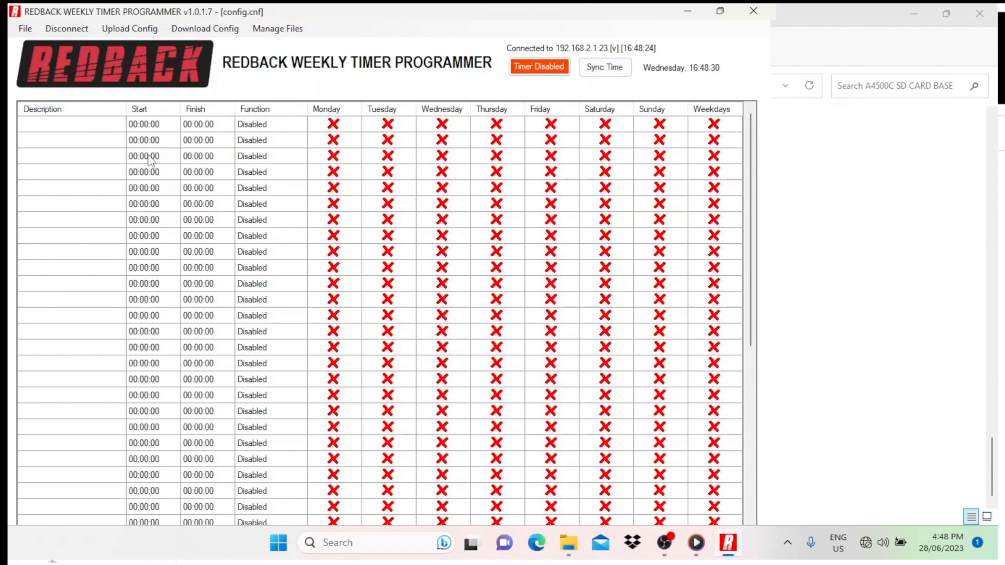
click(135, 31)
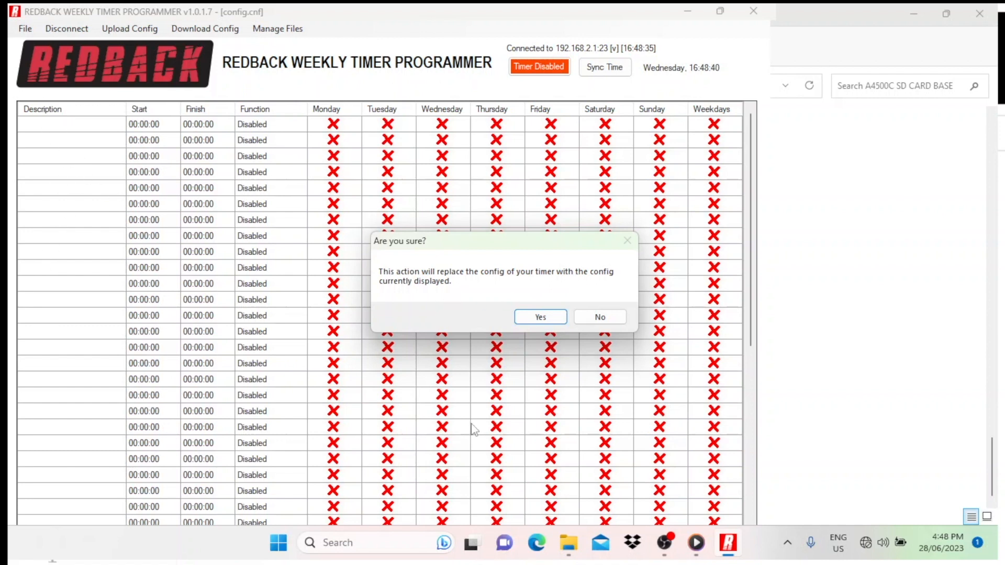
click(541, 317)
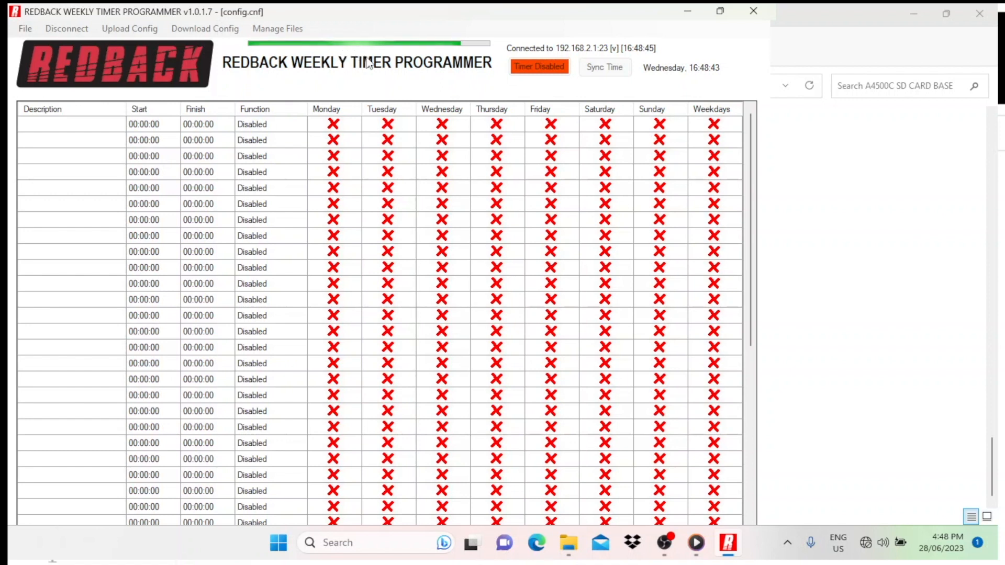
click(503, 314)
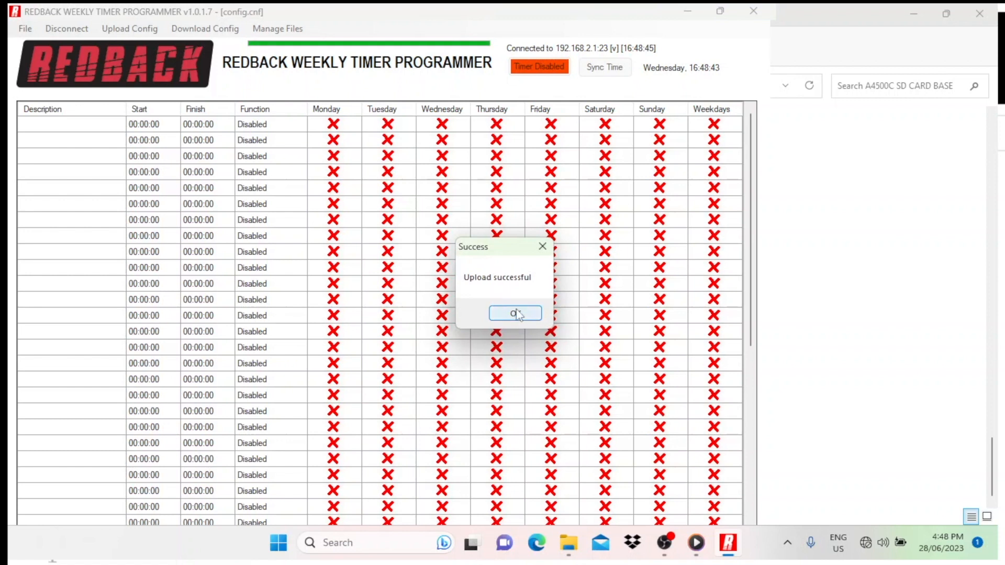